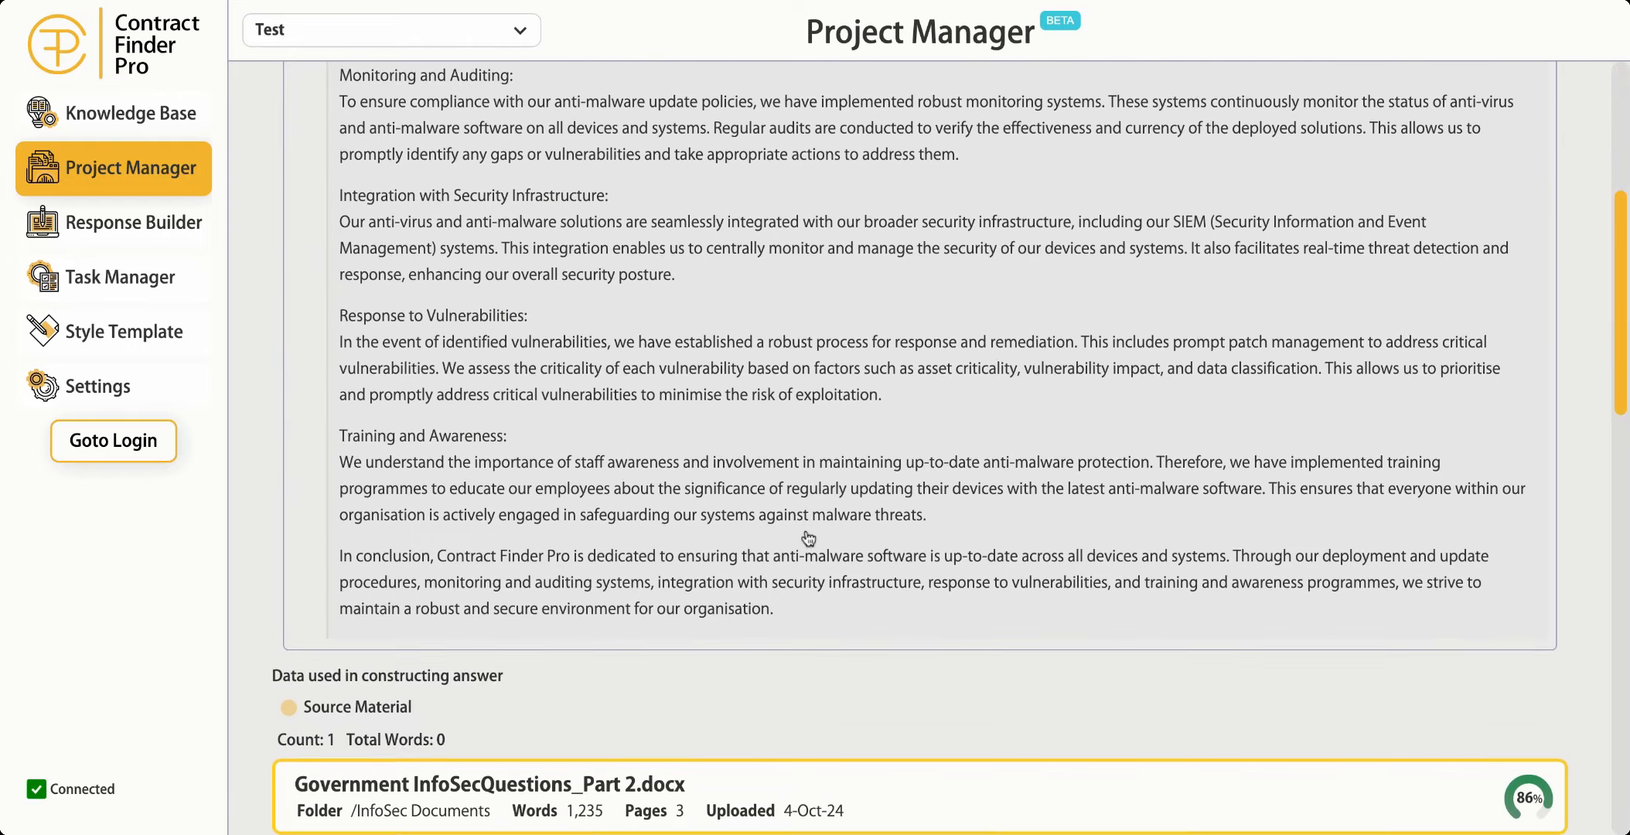
Review the first question's answer and the source document used for it, and collapse the question's details
left_click(780, 427)
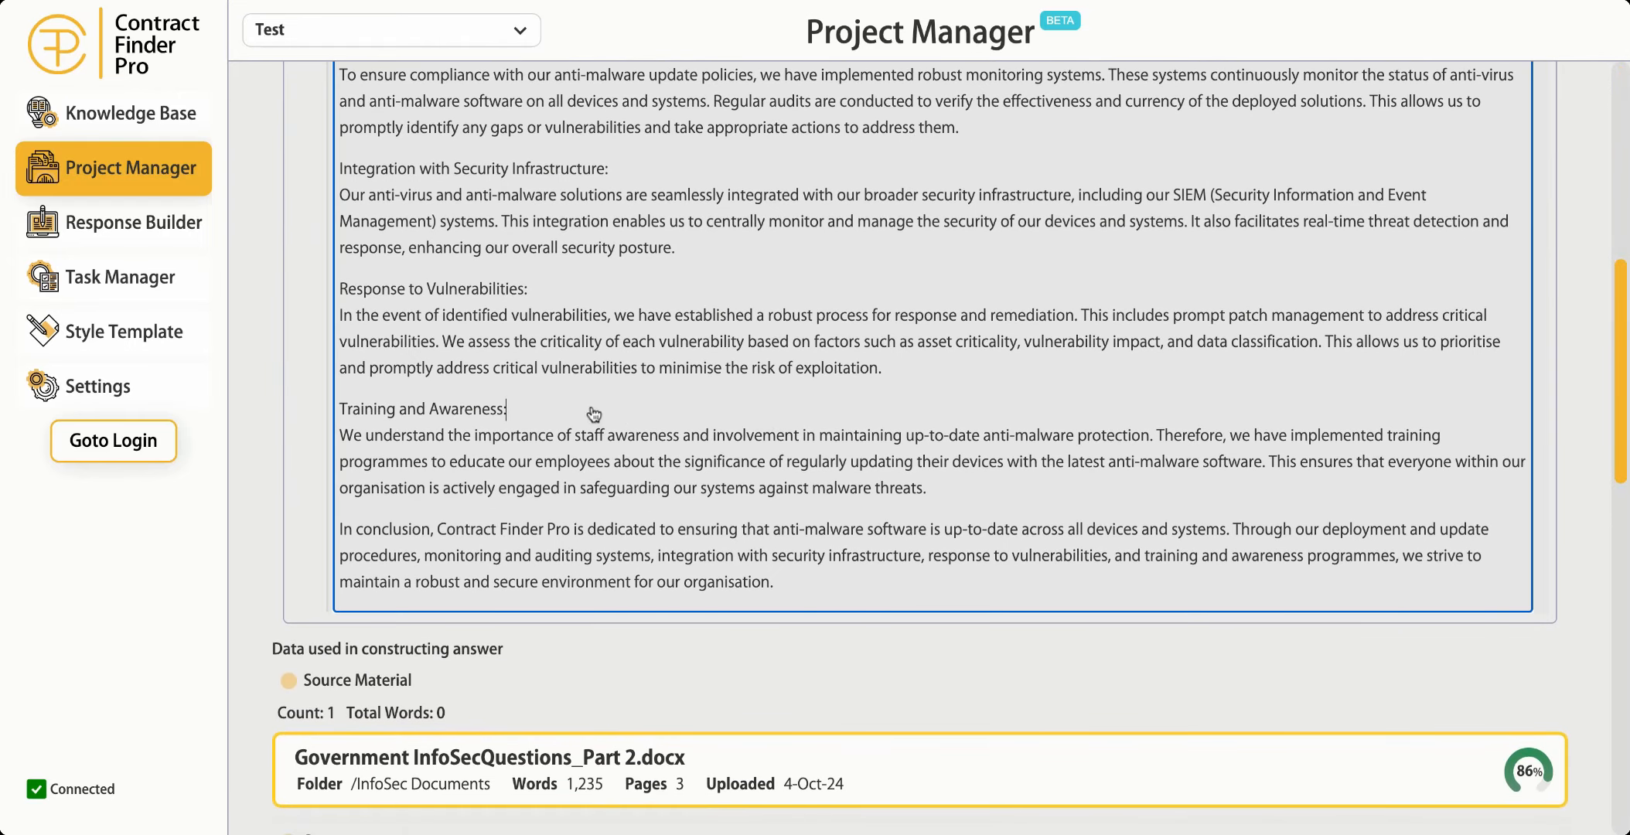
scroll(828, 391, "down", 1)
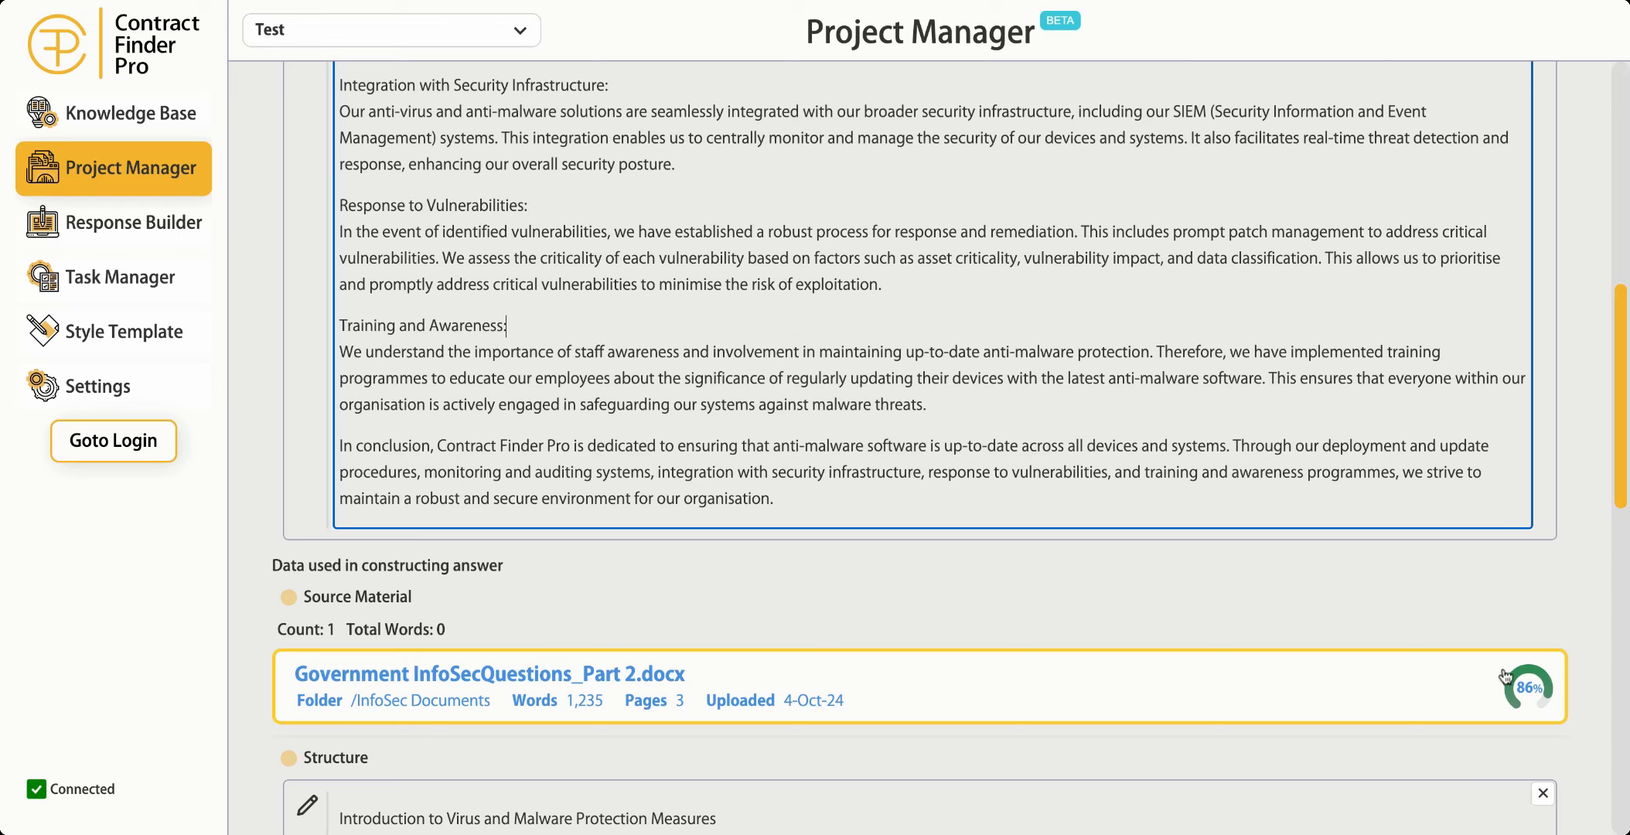
scroll(1247, 403, "up", 8)
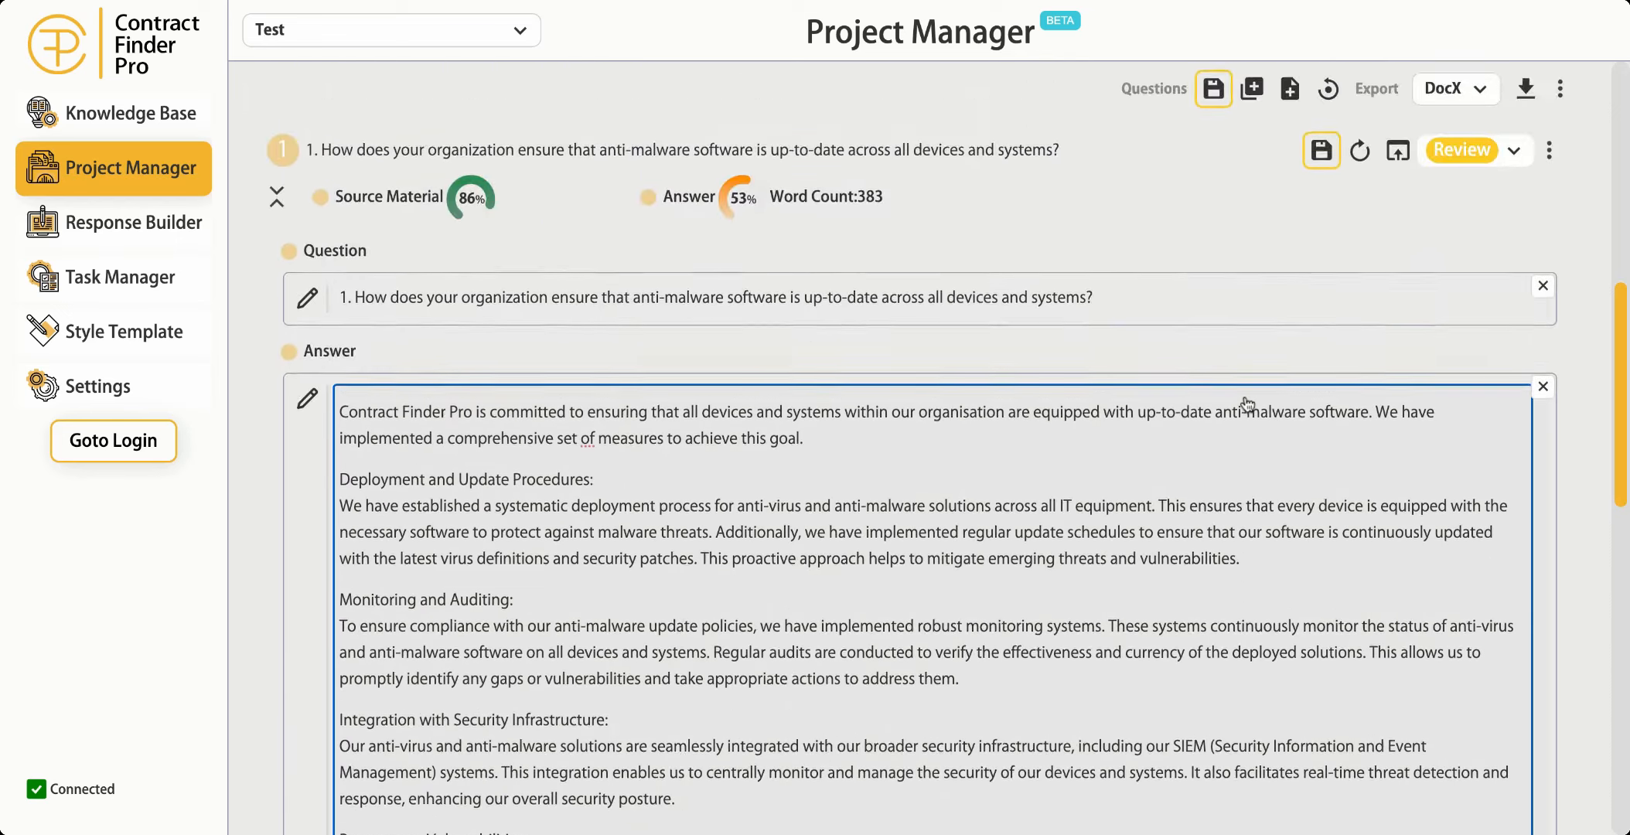
scroll(1247, 403, "up", 1)
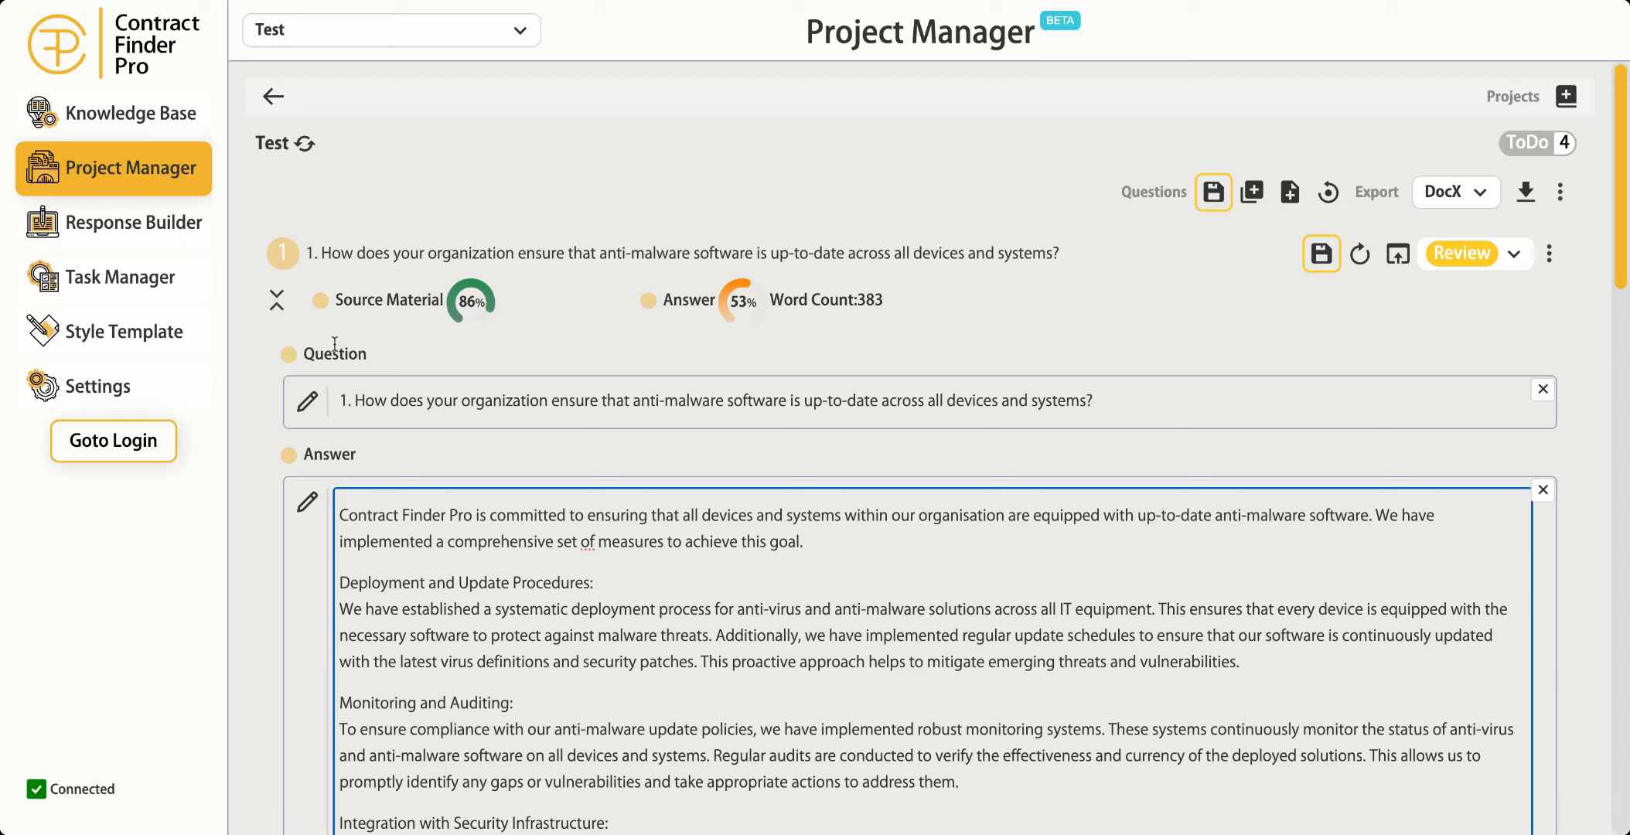
left_click(276, 300)
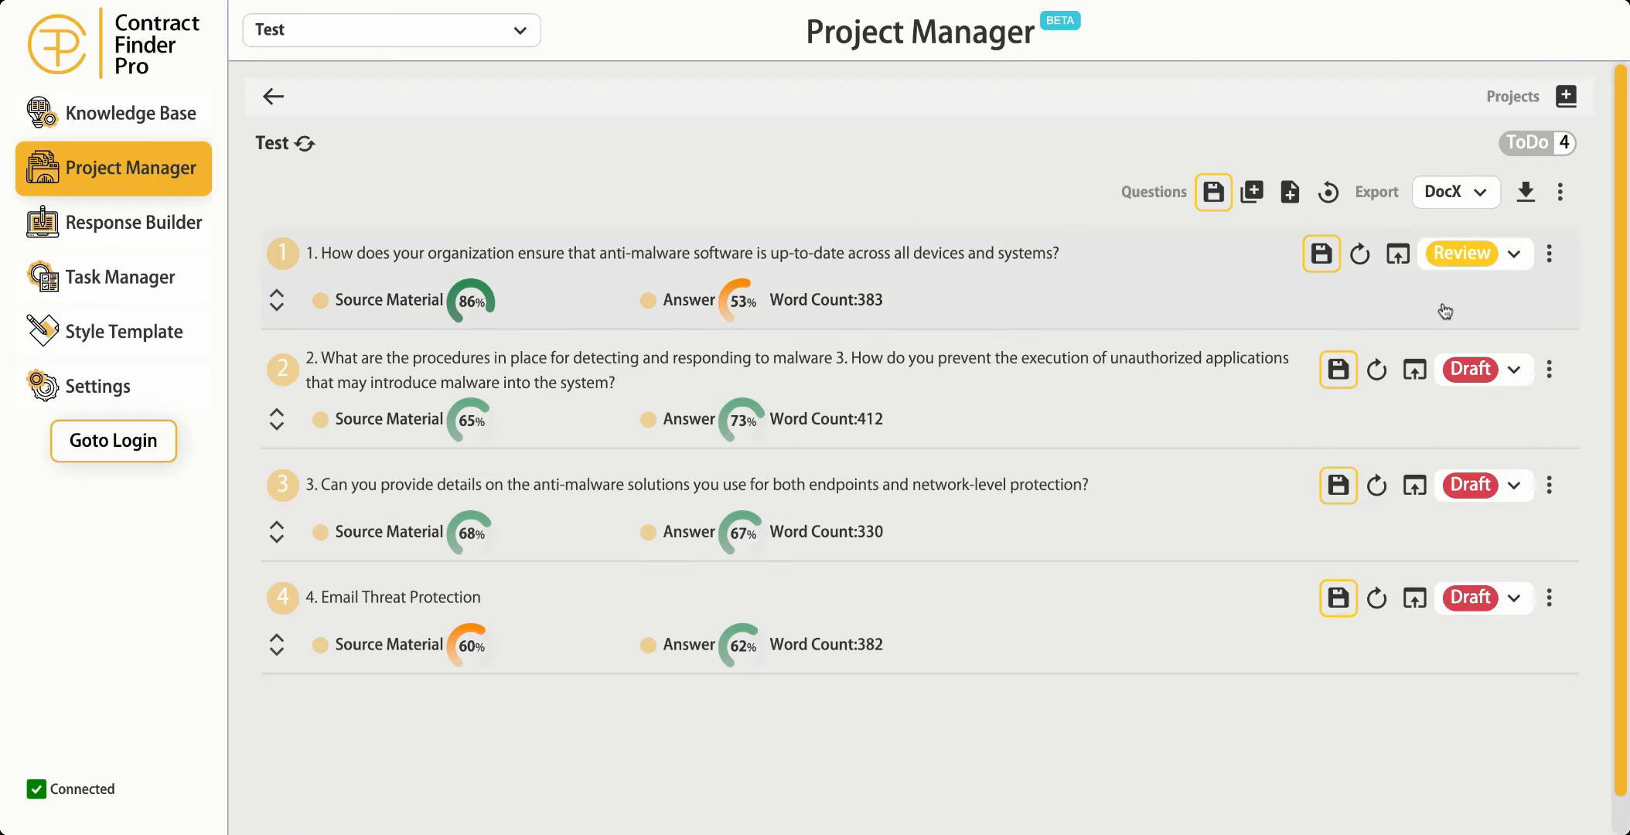
Load the first question, about keeping anti-malware software up to date, in the Response Builder
left_click(1550, 255)
left_click(1392, 263)
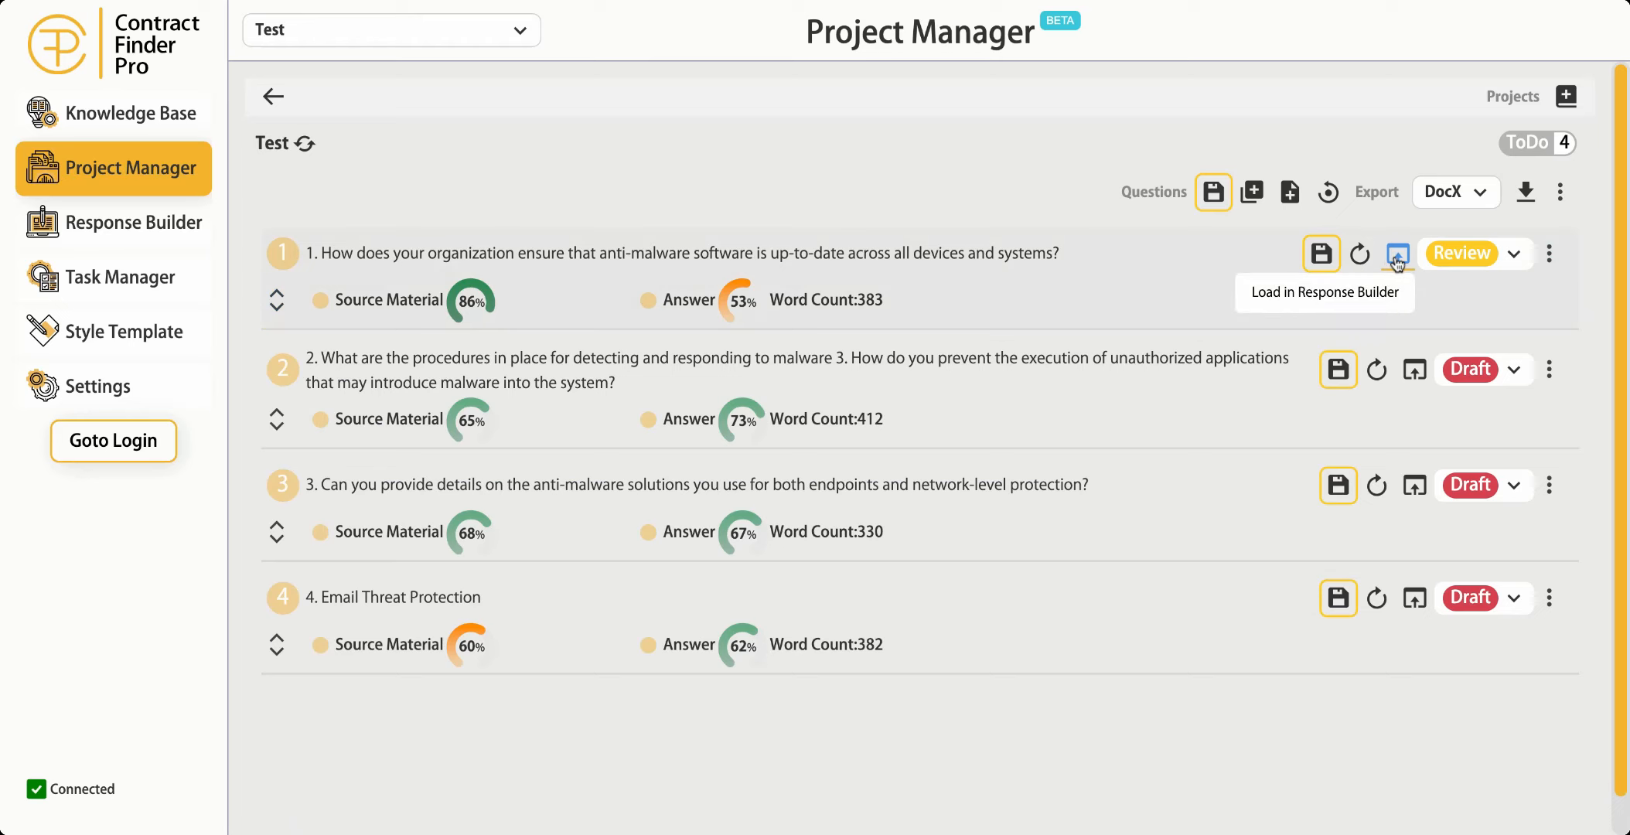
left_click(1396, 259)
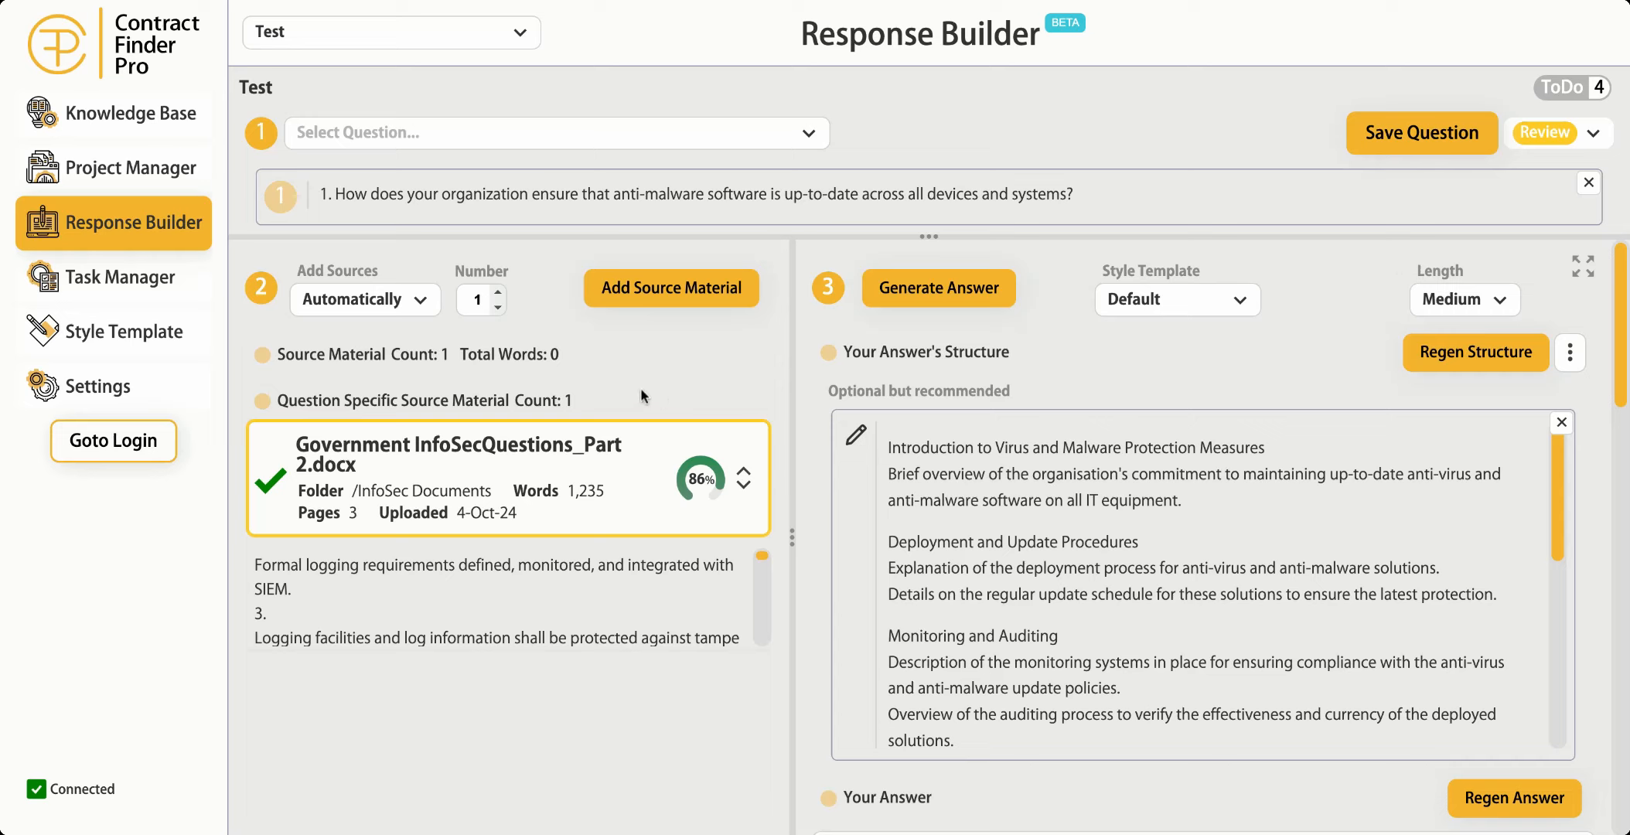
Set the number of automatically added sources to 2 and add the source material to the question
left_click(415, 307)
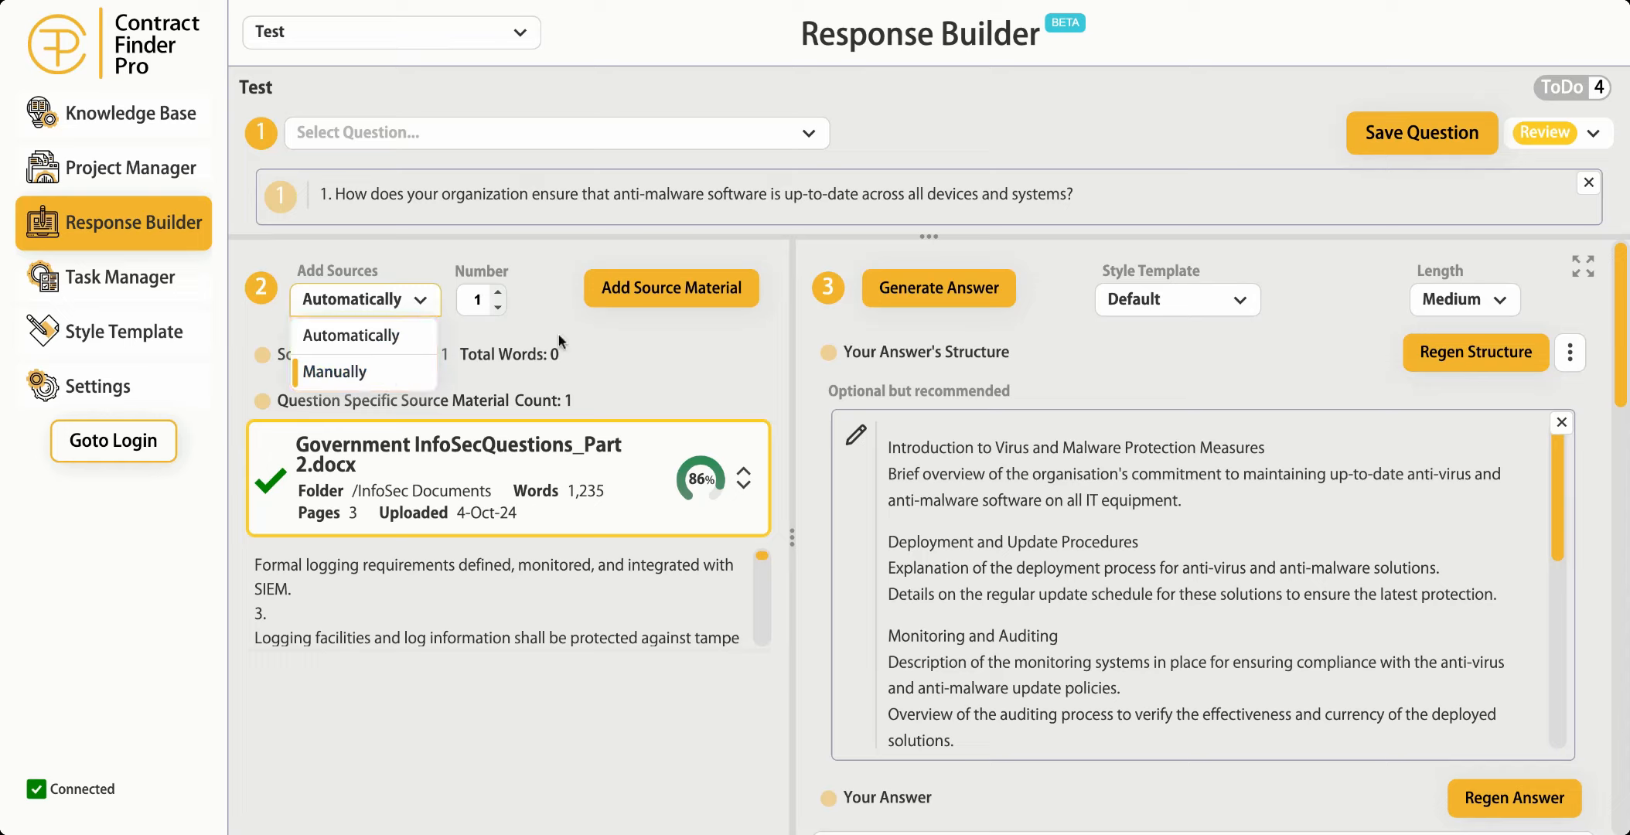
left_click(614, 346)
left_click(499, 293)
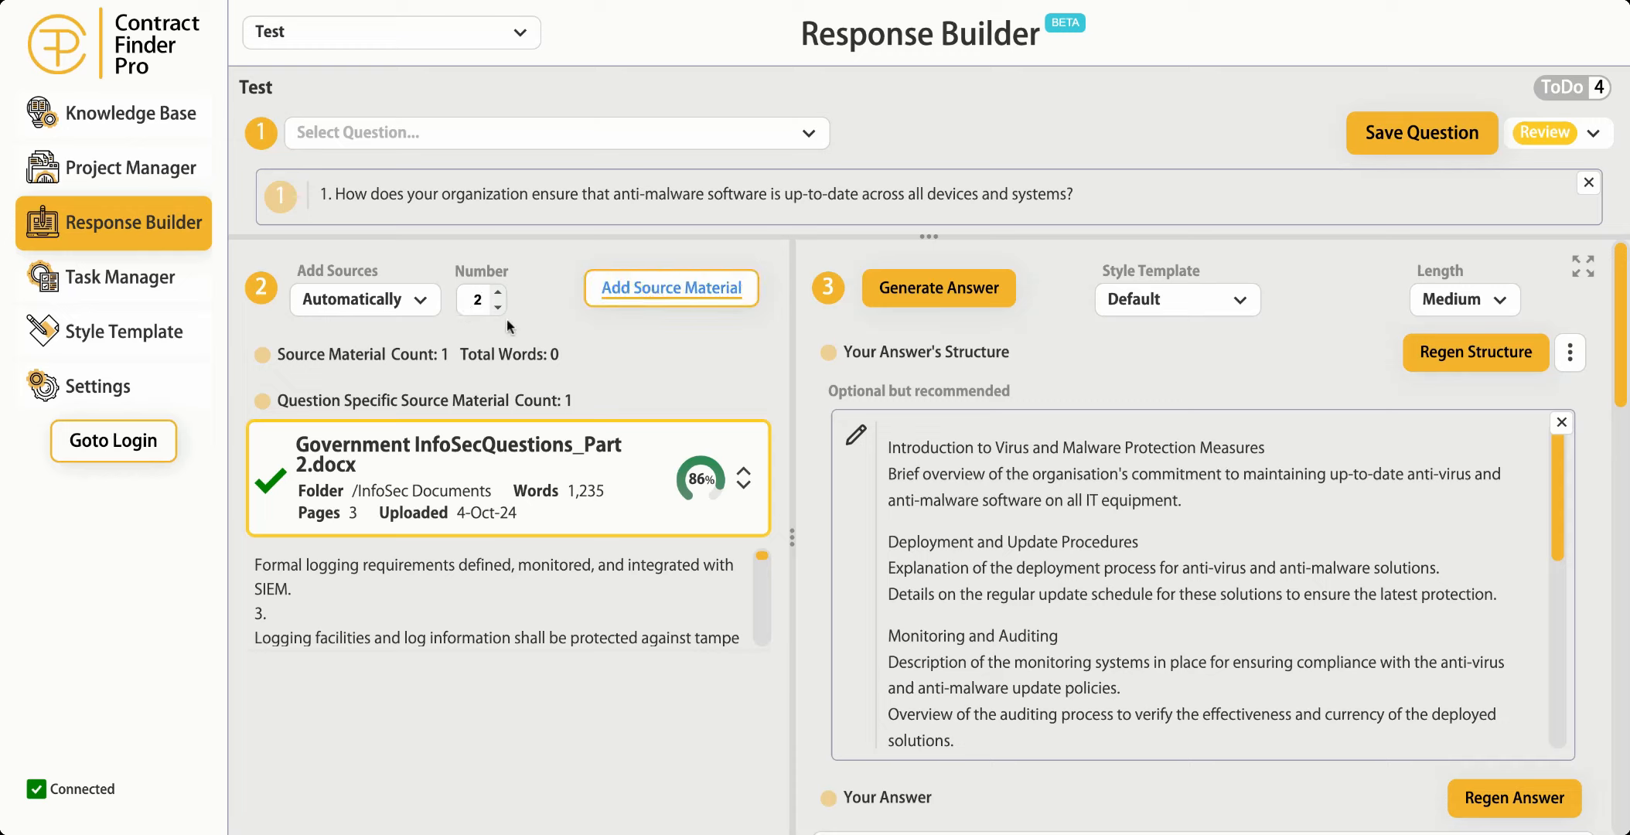
left_click(680, 307)
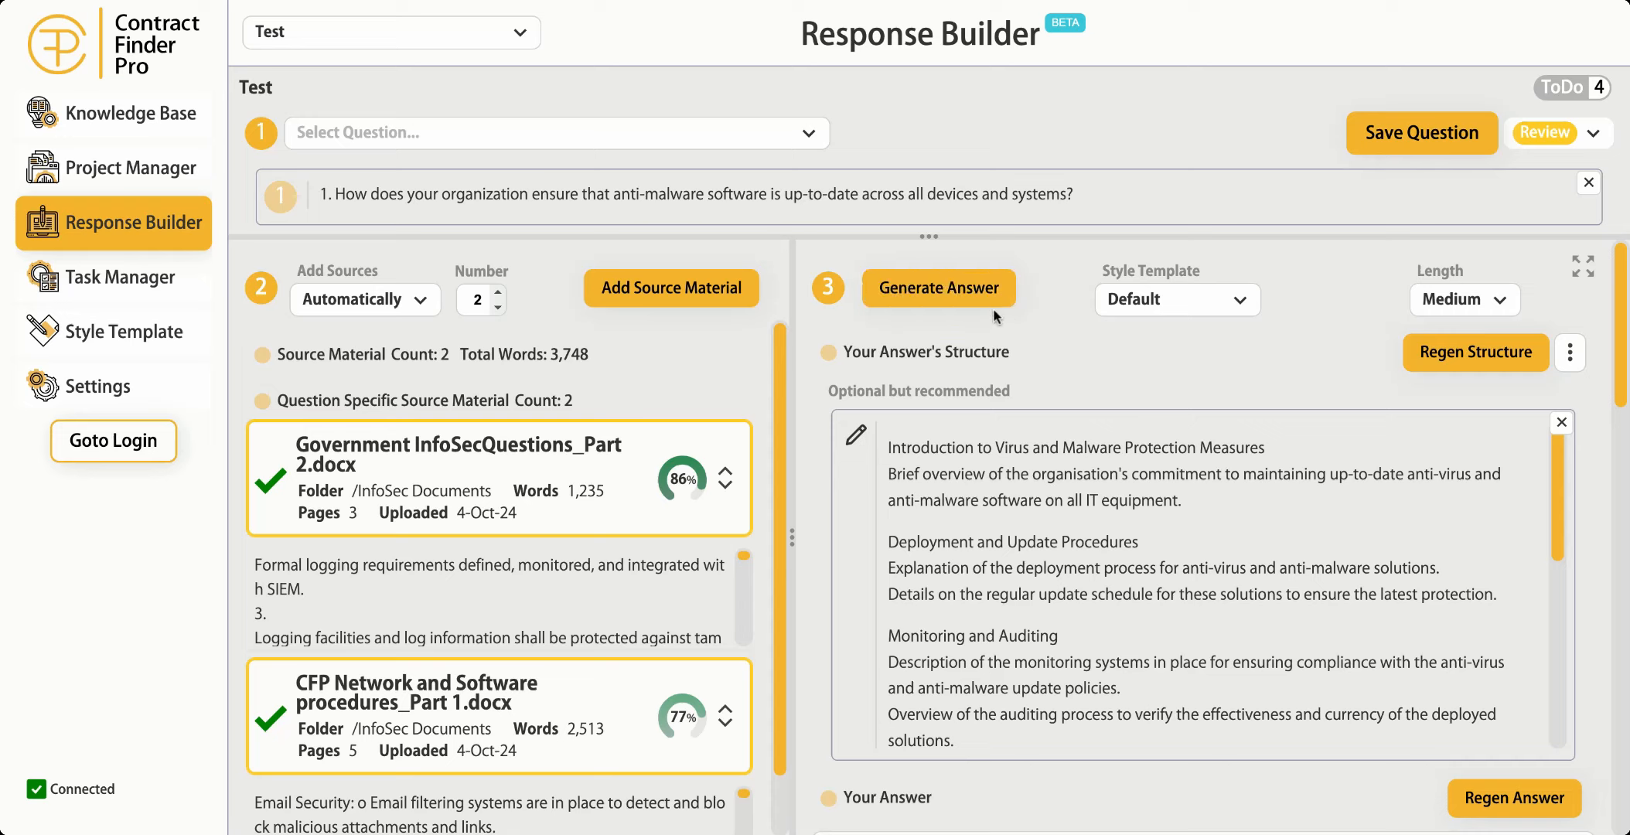
Generate a new answer from the selected sources and resize the panes to widen the answer area and heighten the question area
left_click(925, 285)
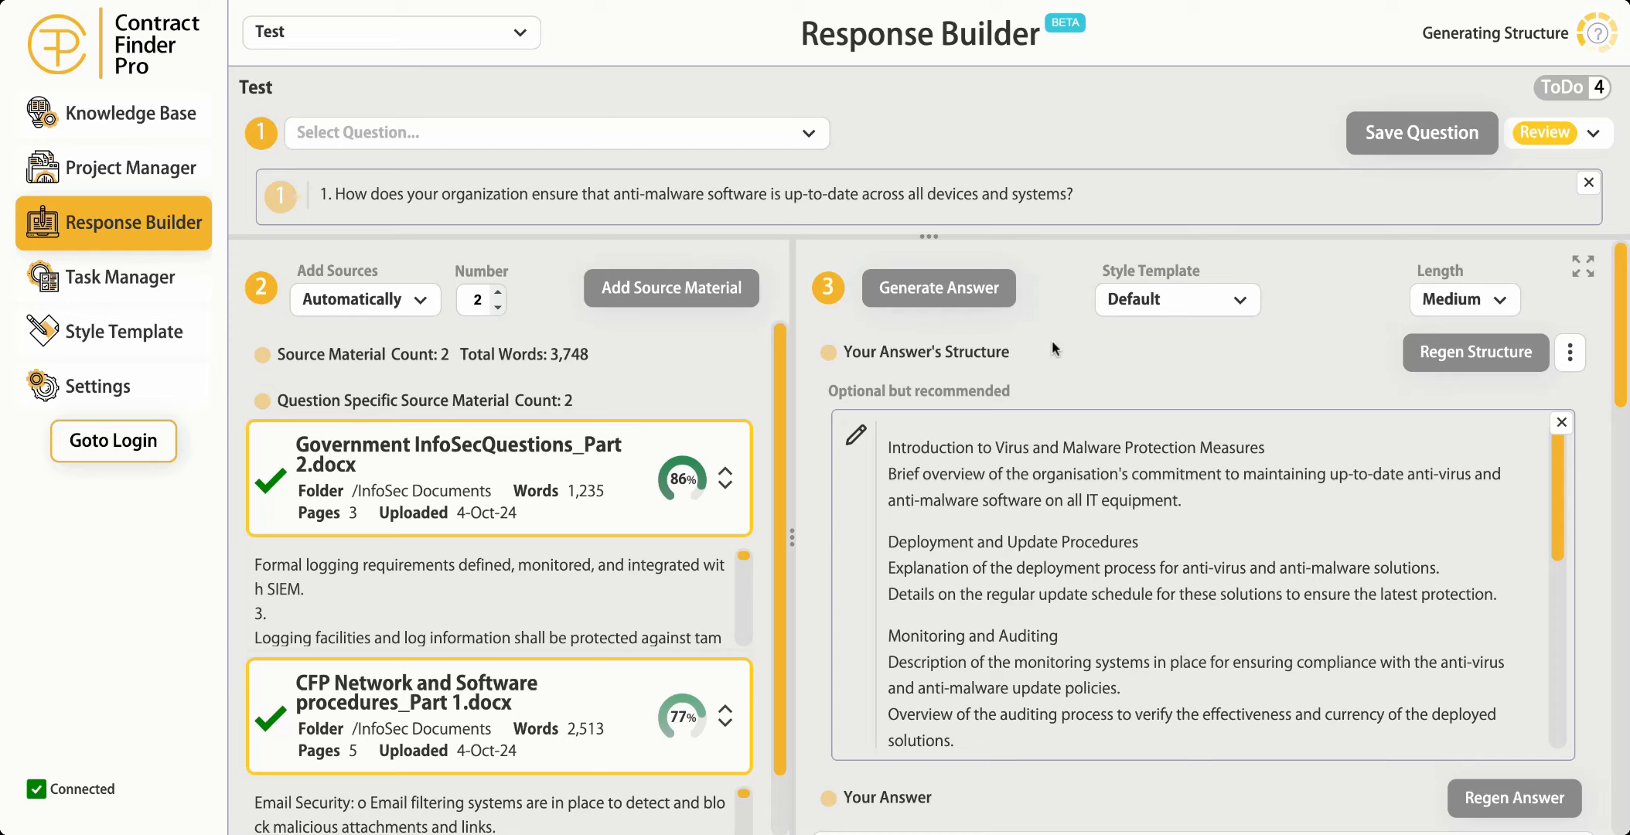
left_click_drag(797, 532, 659, 532)
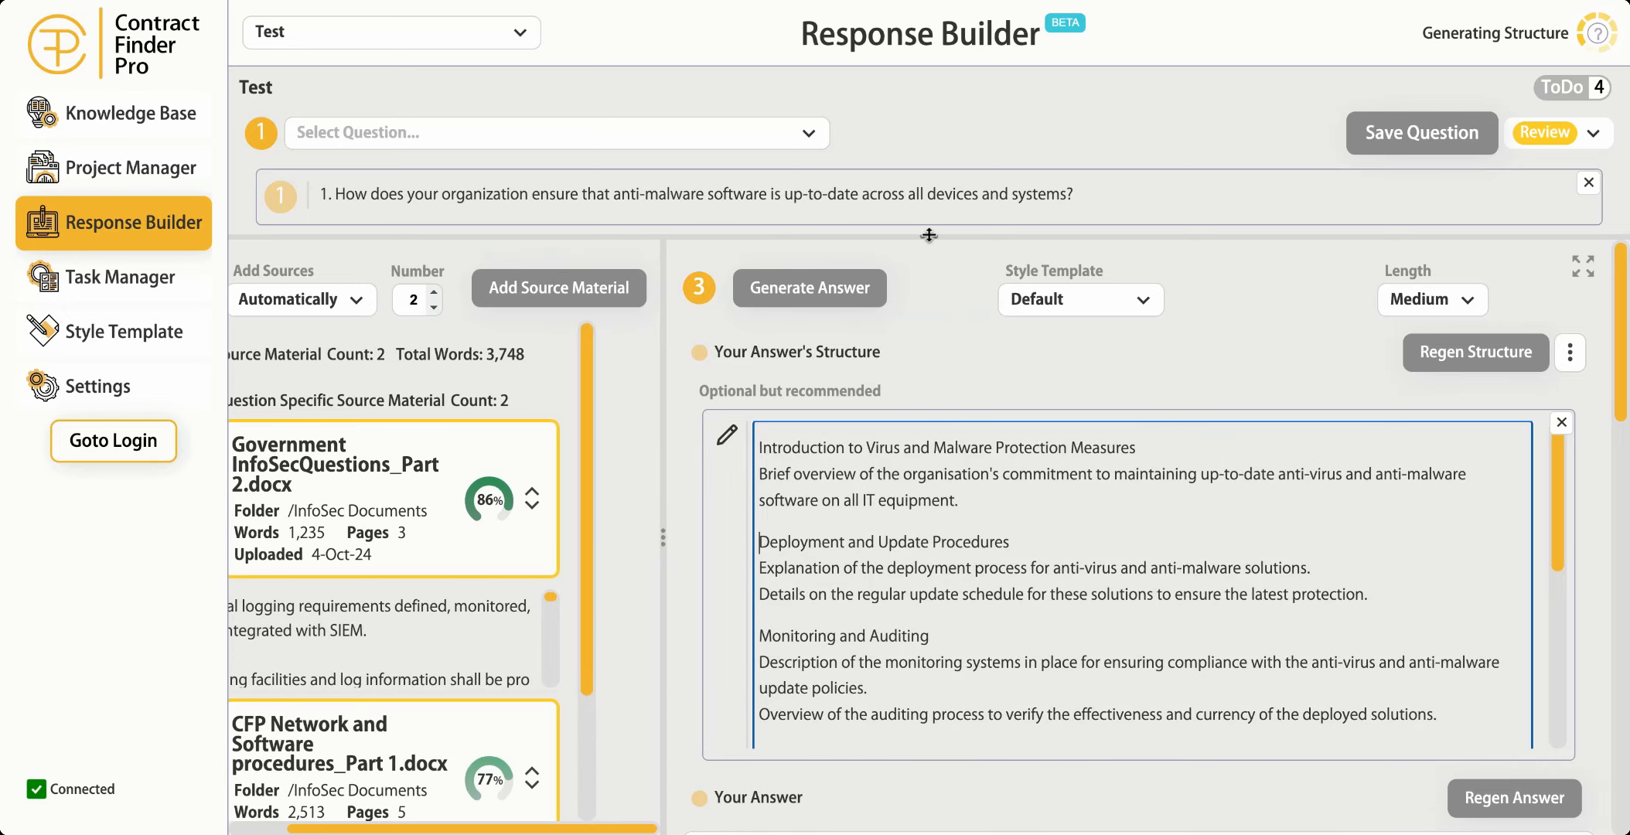
left_click_drag(927, 236, 929, 197)
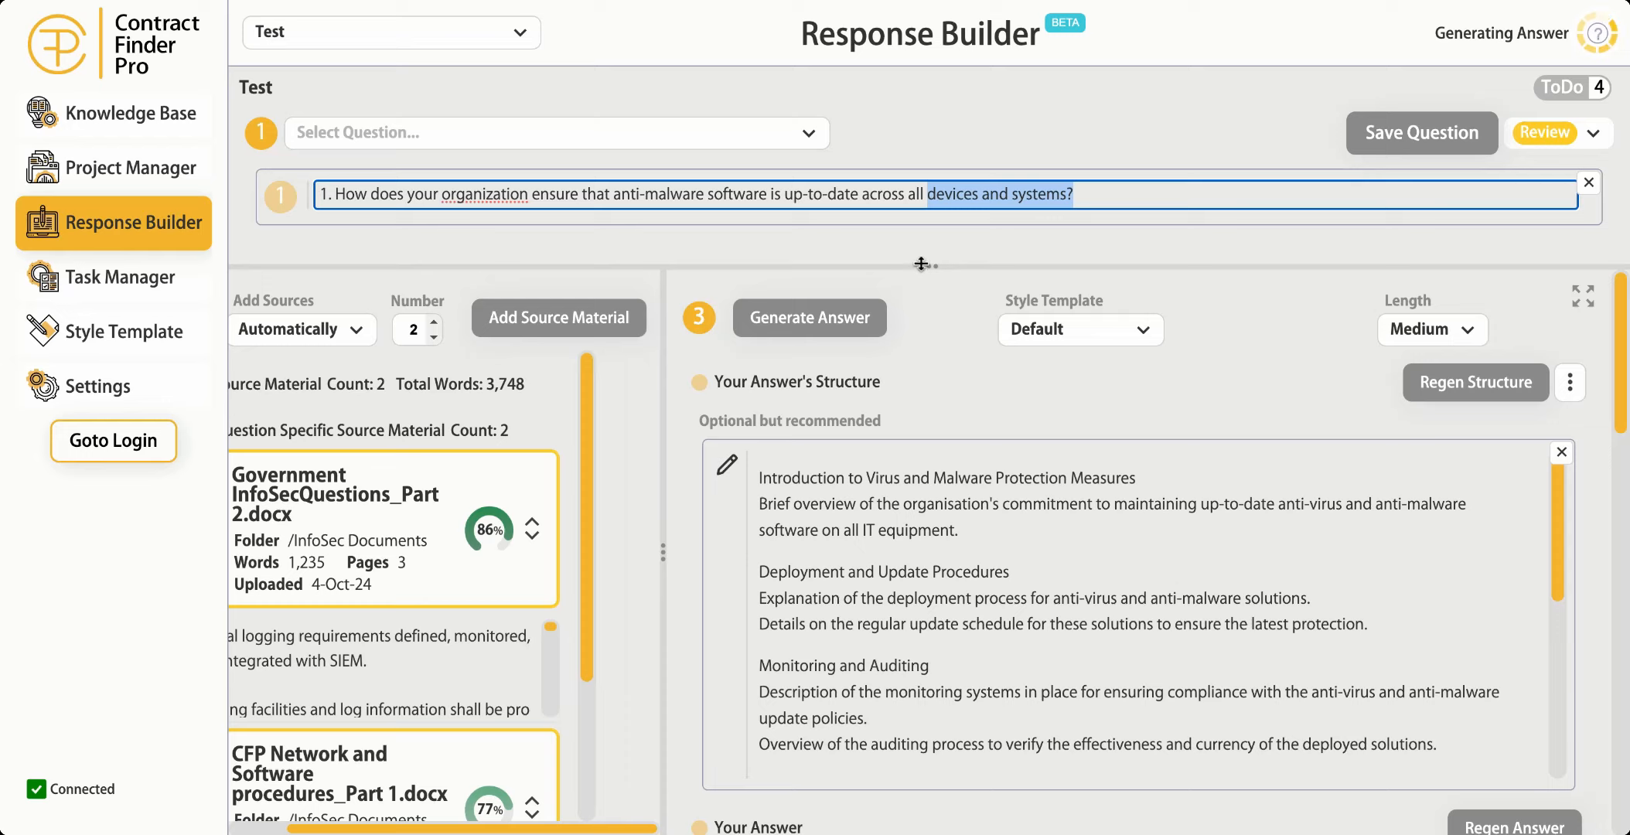
left_click_drag(922, 264, 933, 224)
left_click(957, 373)
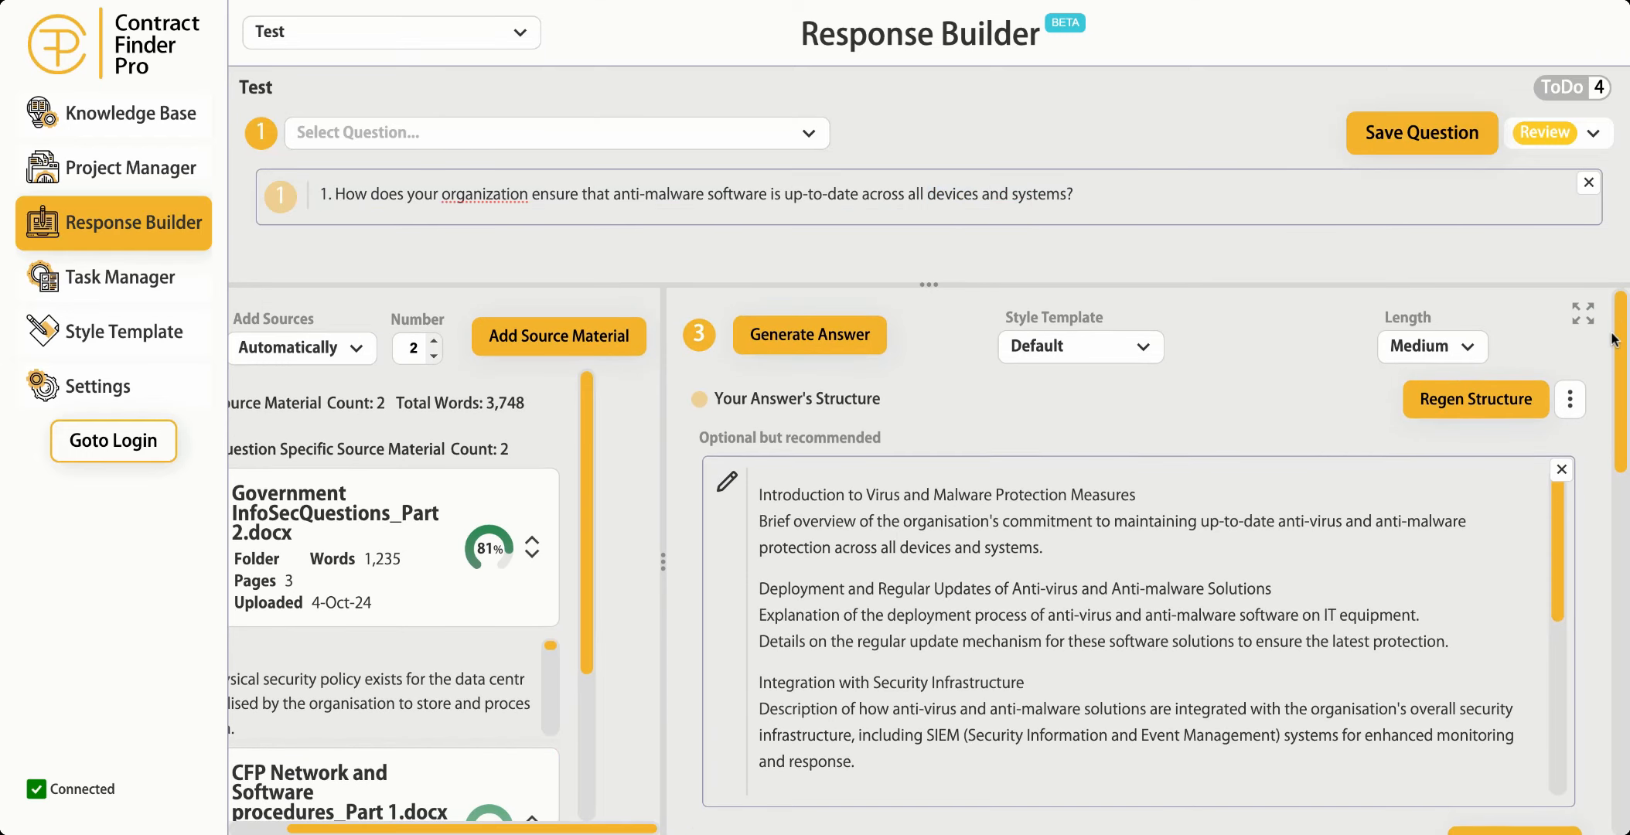
Review the regenerated structure and answer, and switch the answer to the Pro view
left_click_drag(1616, 331, 1608, 351)
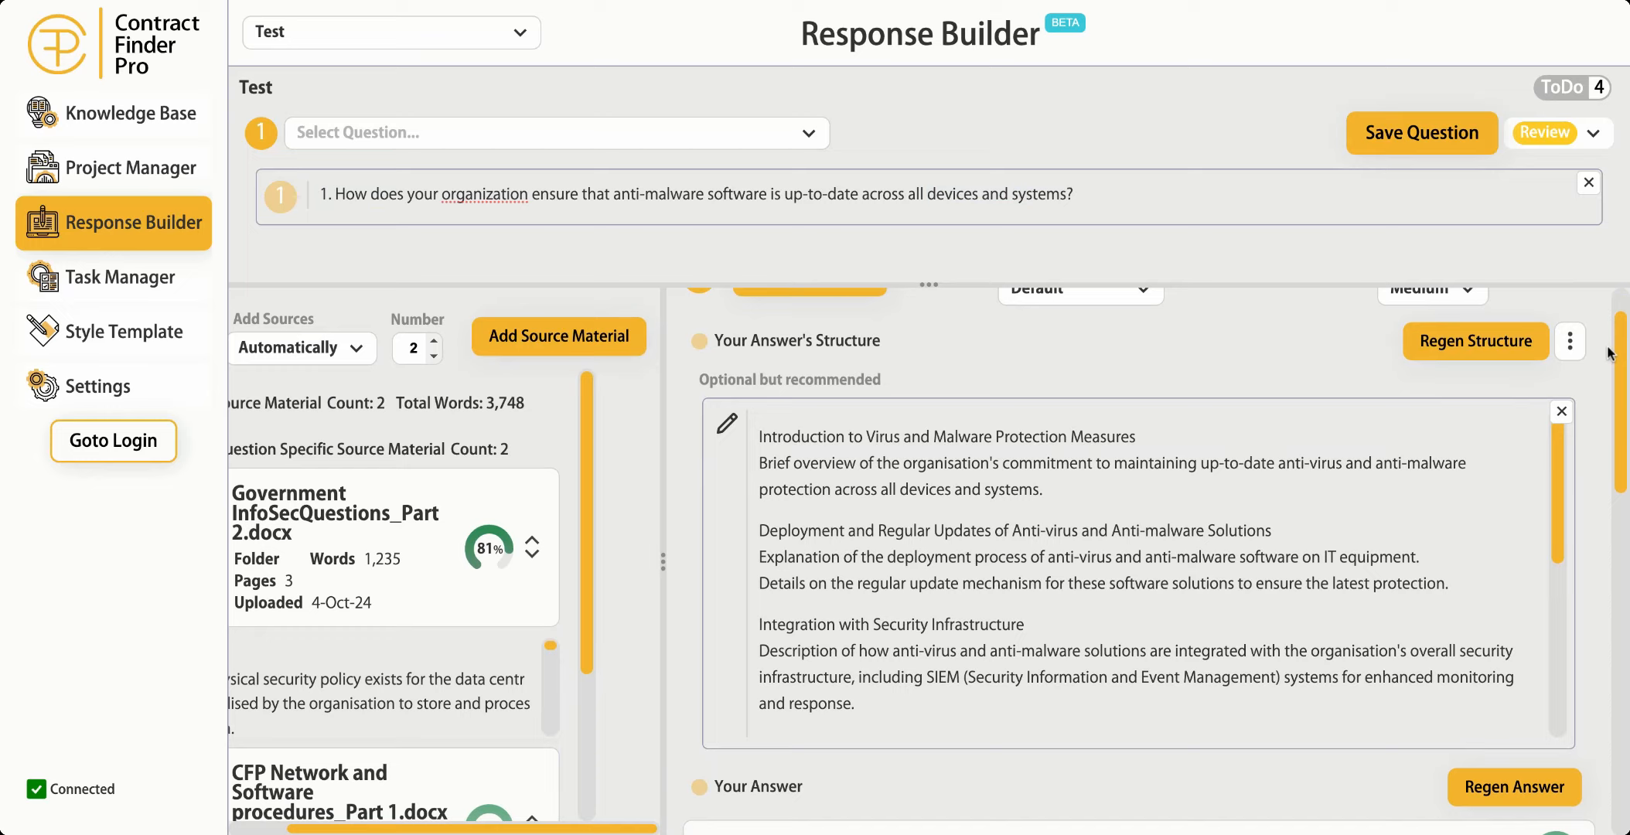
left_click_drag(1623, 351, 1622, 348)
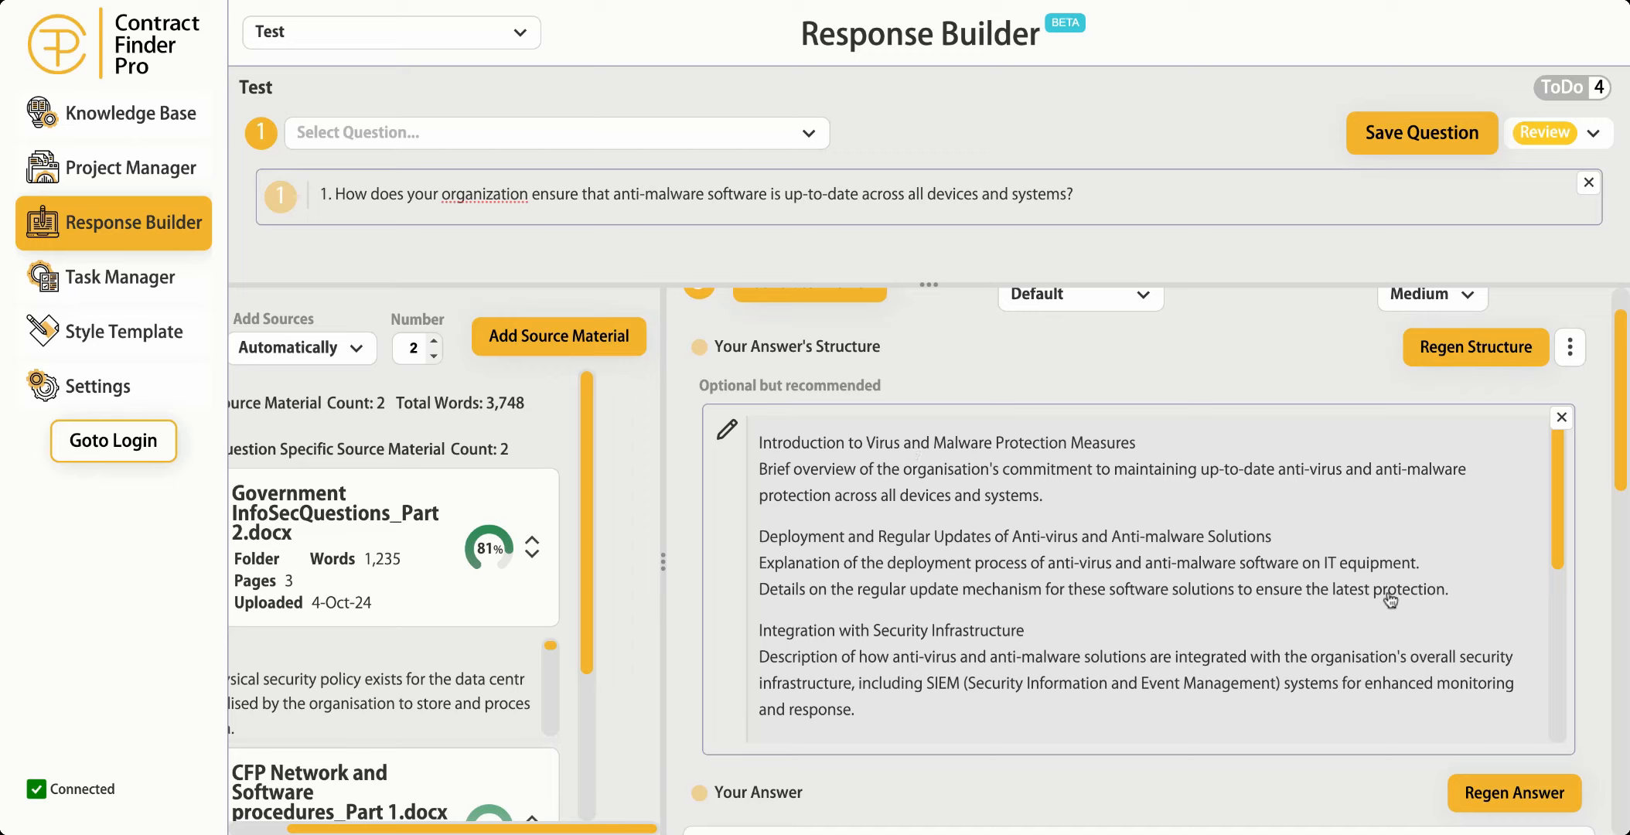
scroll(1622, 410, "down", 1)
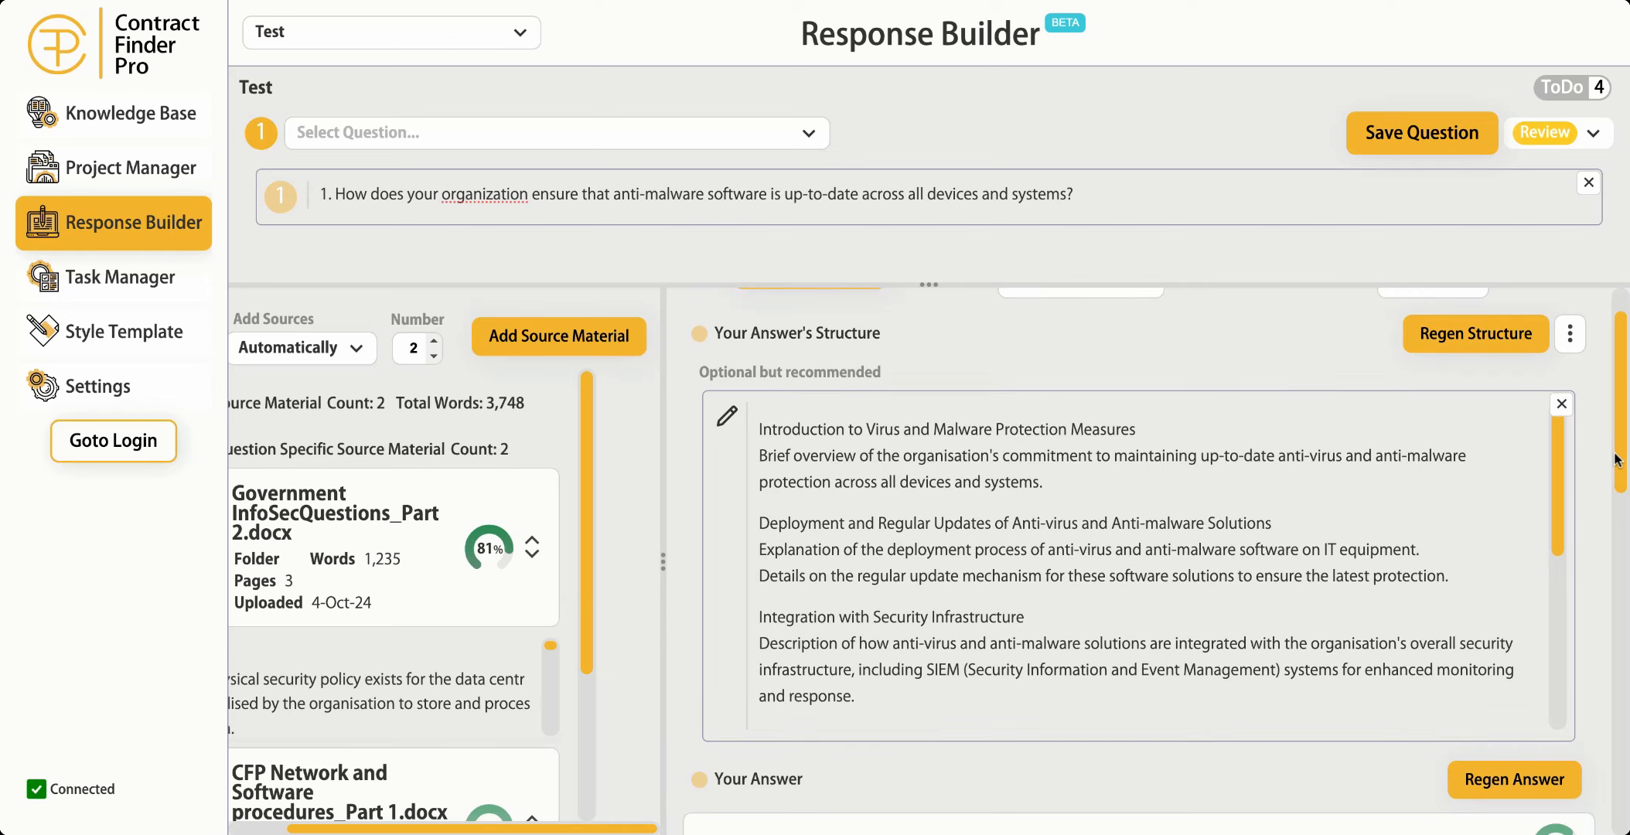
scroll(1616, 460, "down", 3)
scroll(1618, 497, "down", 3)
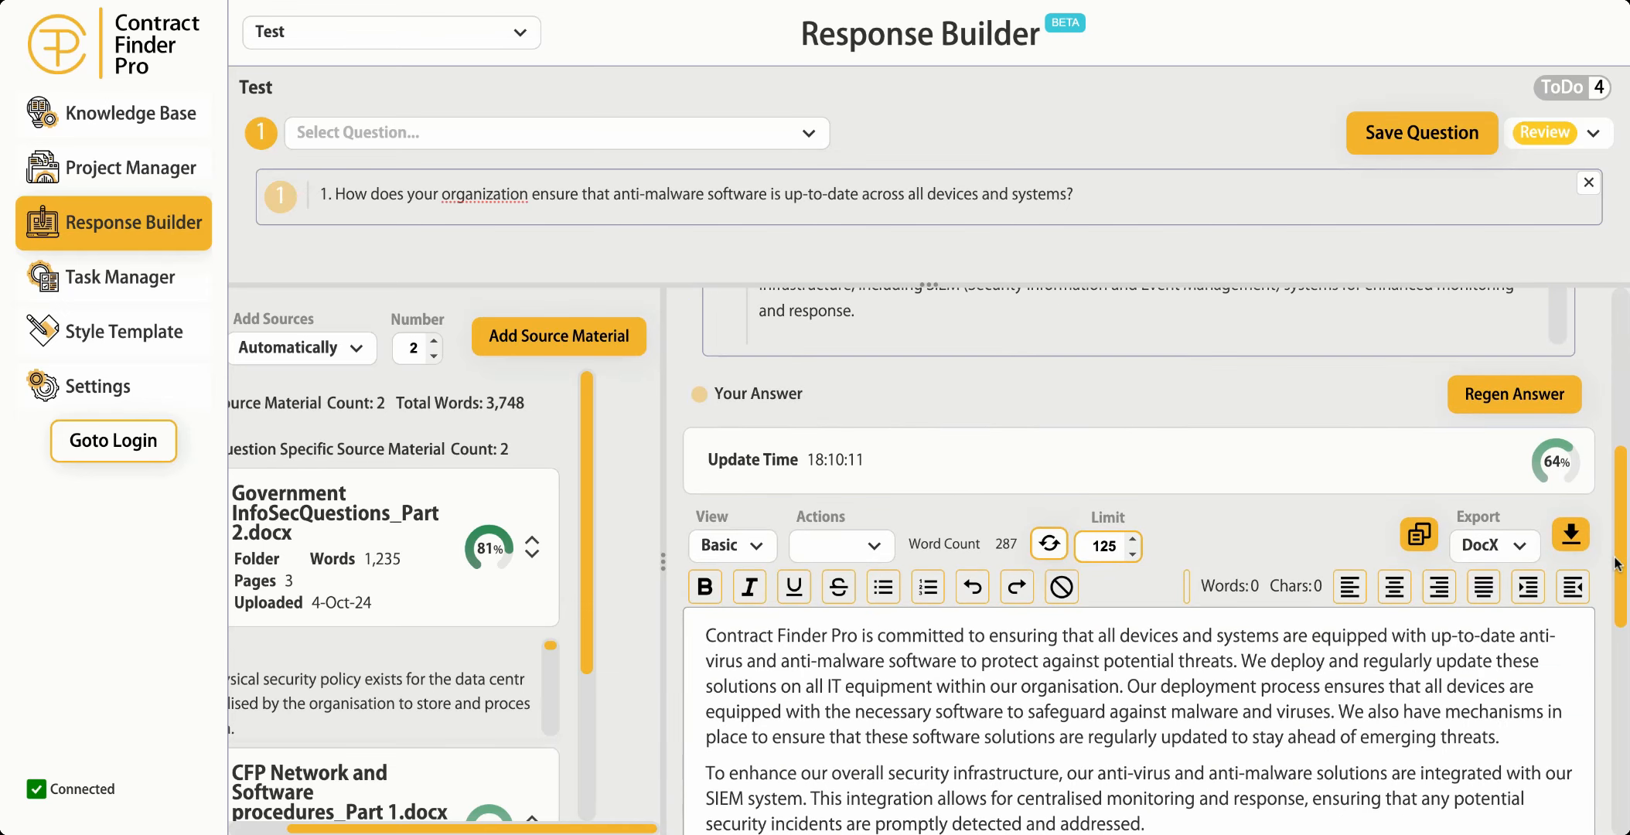
scroll(1053, 656, "down", 2)
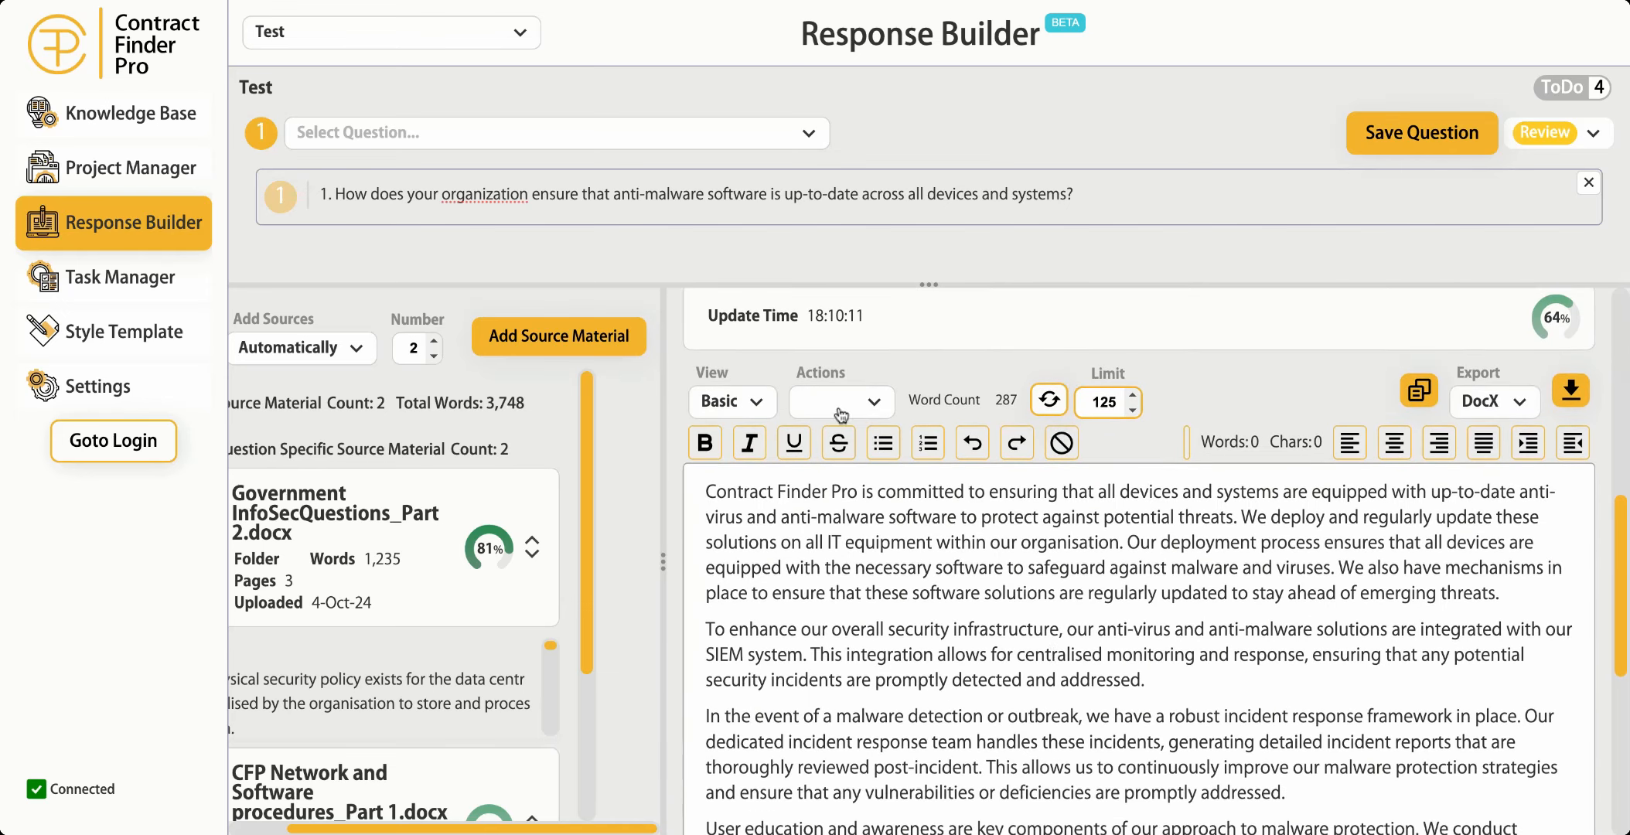
scroll(1066, 543, "down", 1)
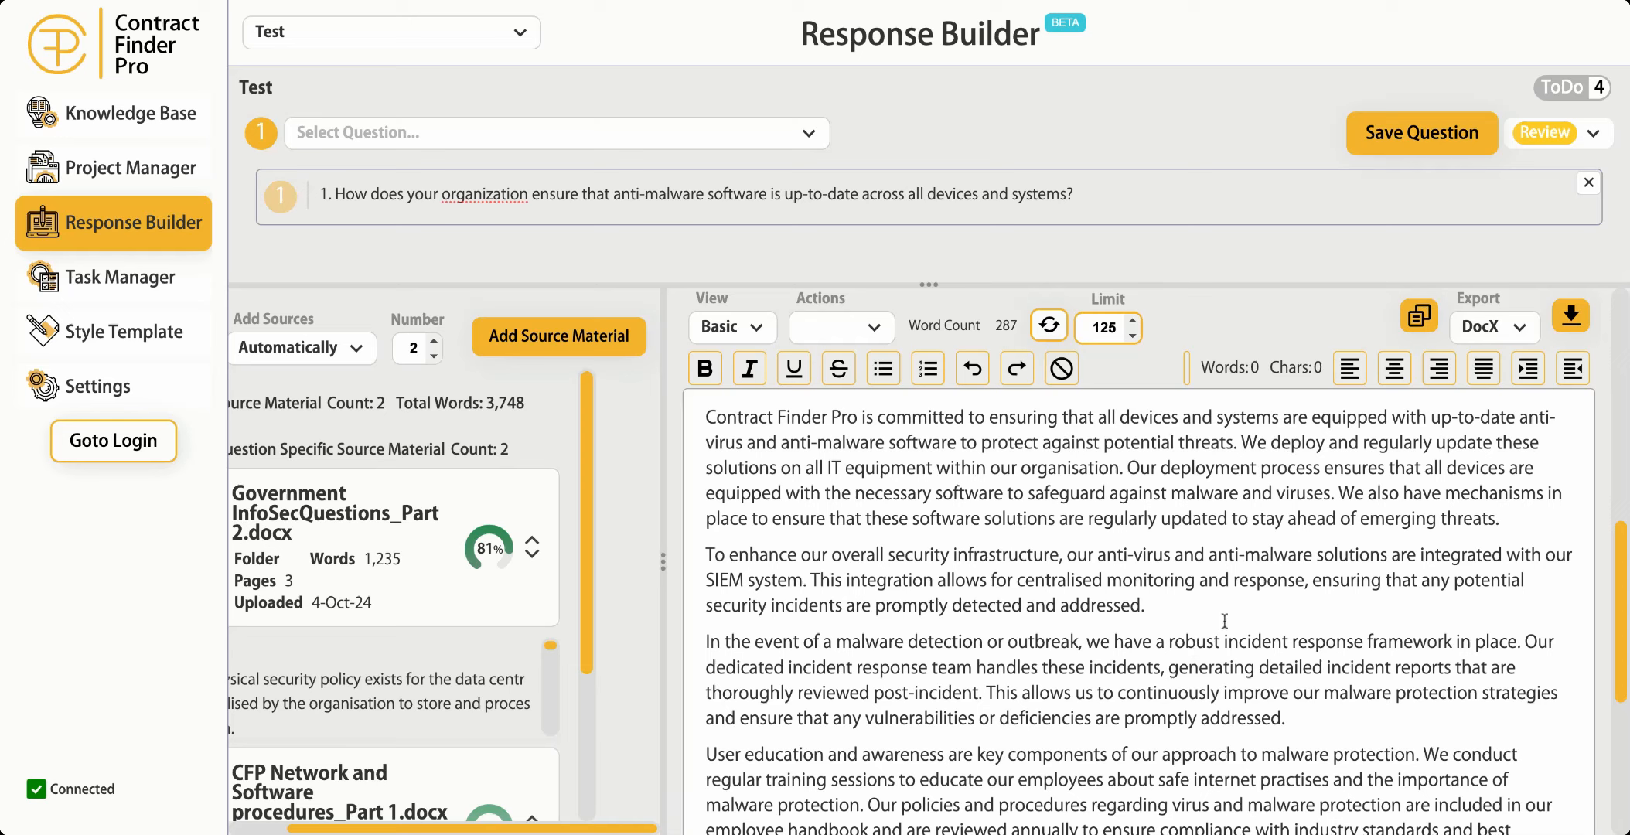
left_click(751, 331)
left_click(713, 400)
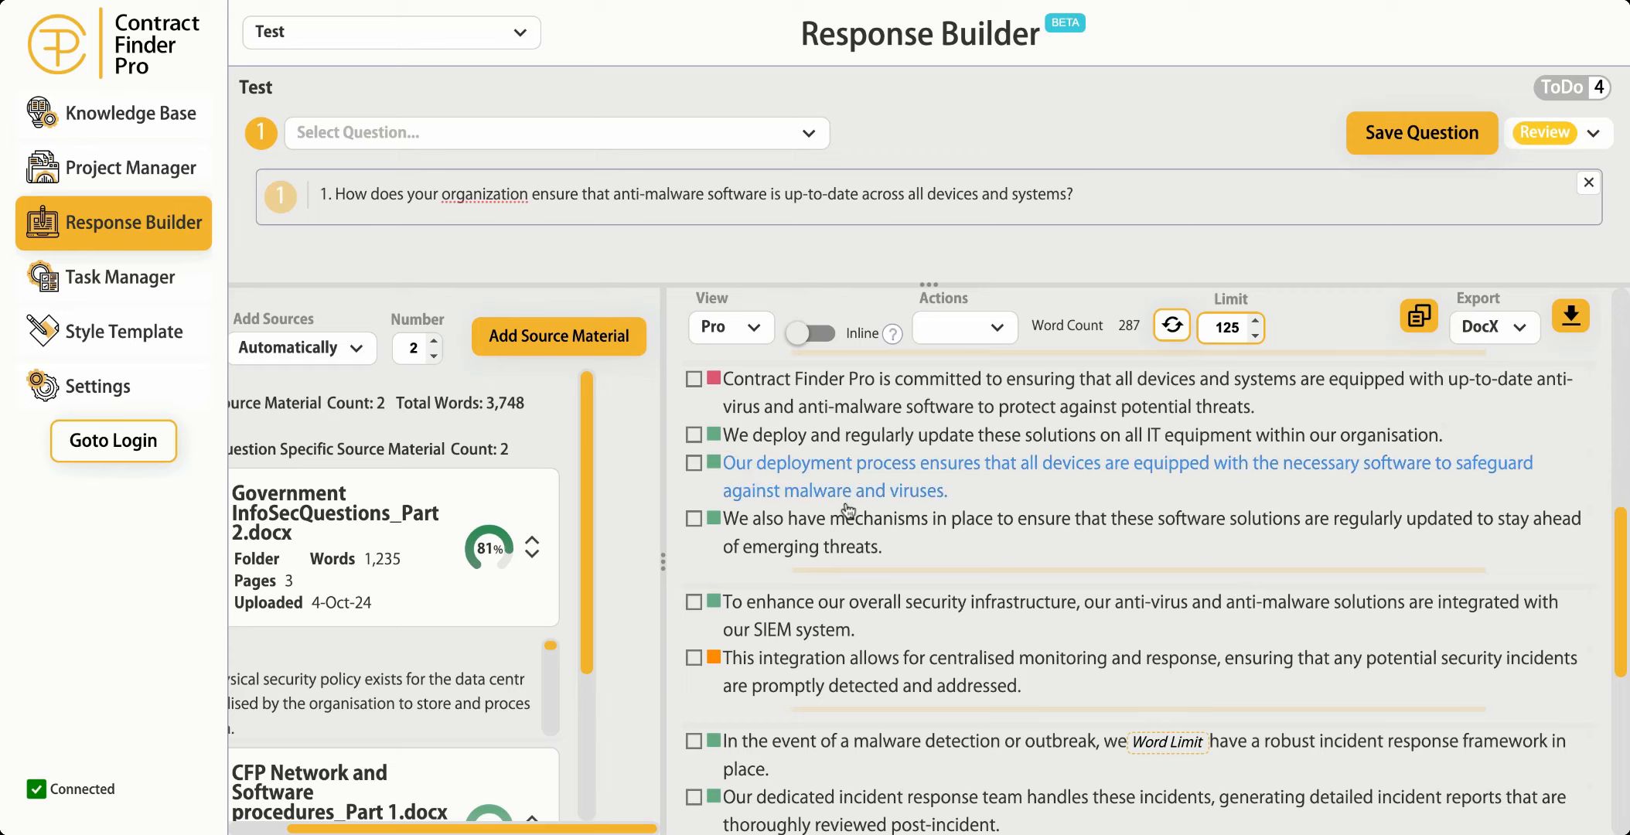
Try deleting the answer's opening sentence about Contract Finder Pro's commitment, and restore it
mouse_move(713, 383)
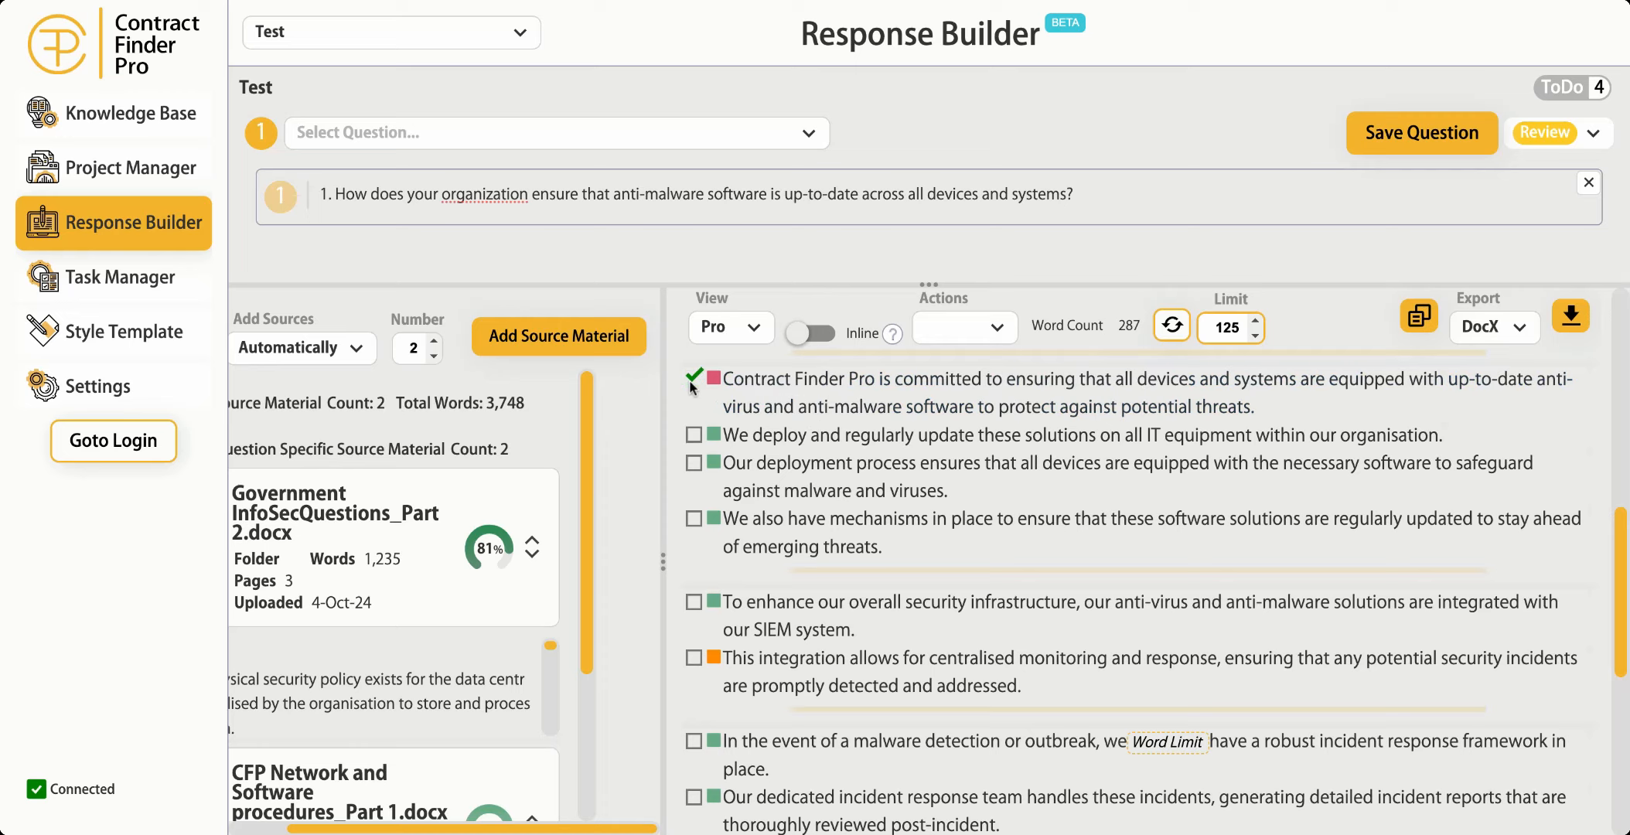
left_click(998, 336)
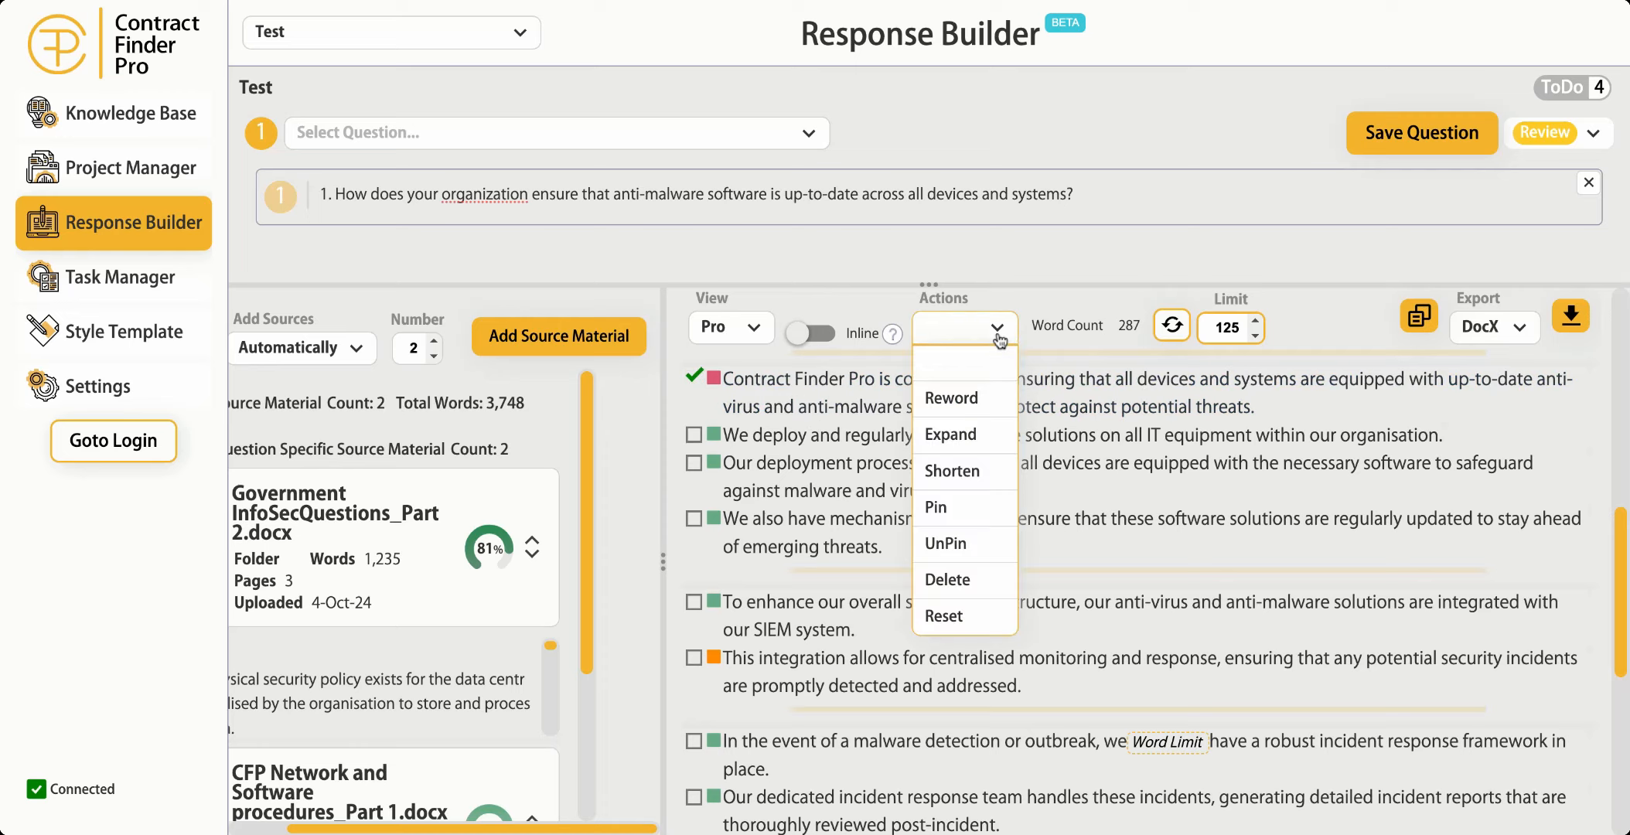
left_click(948, 579)
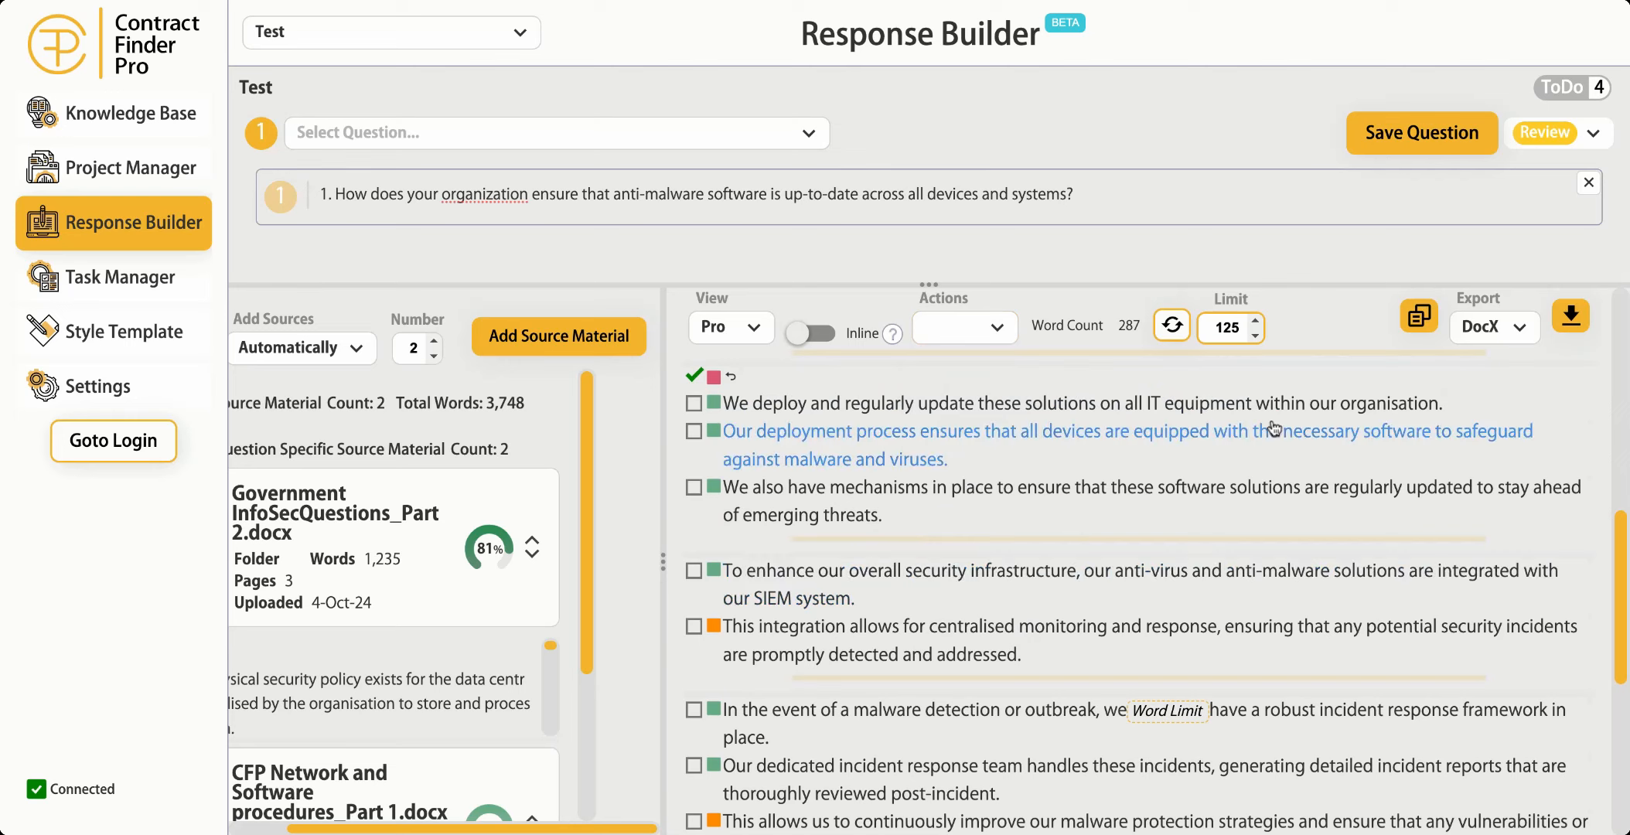
left_click(730, 377)
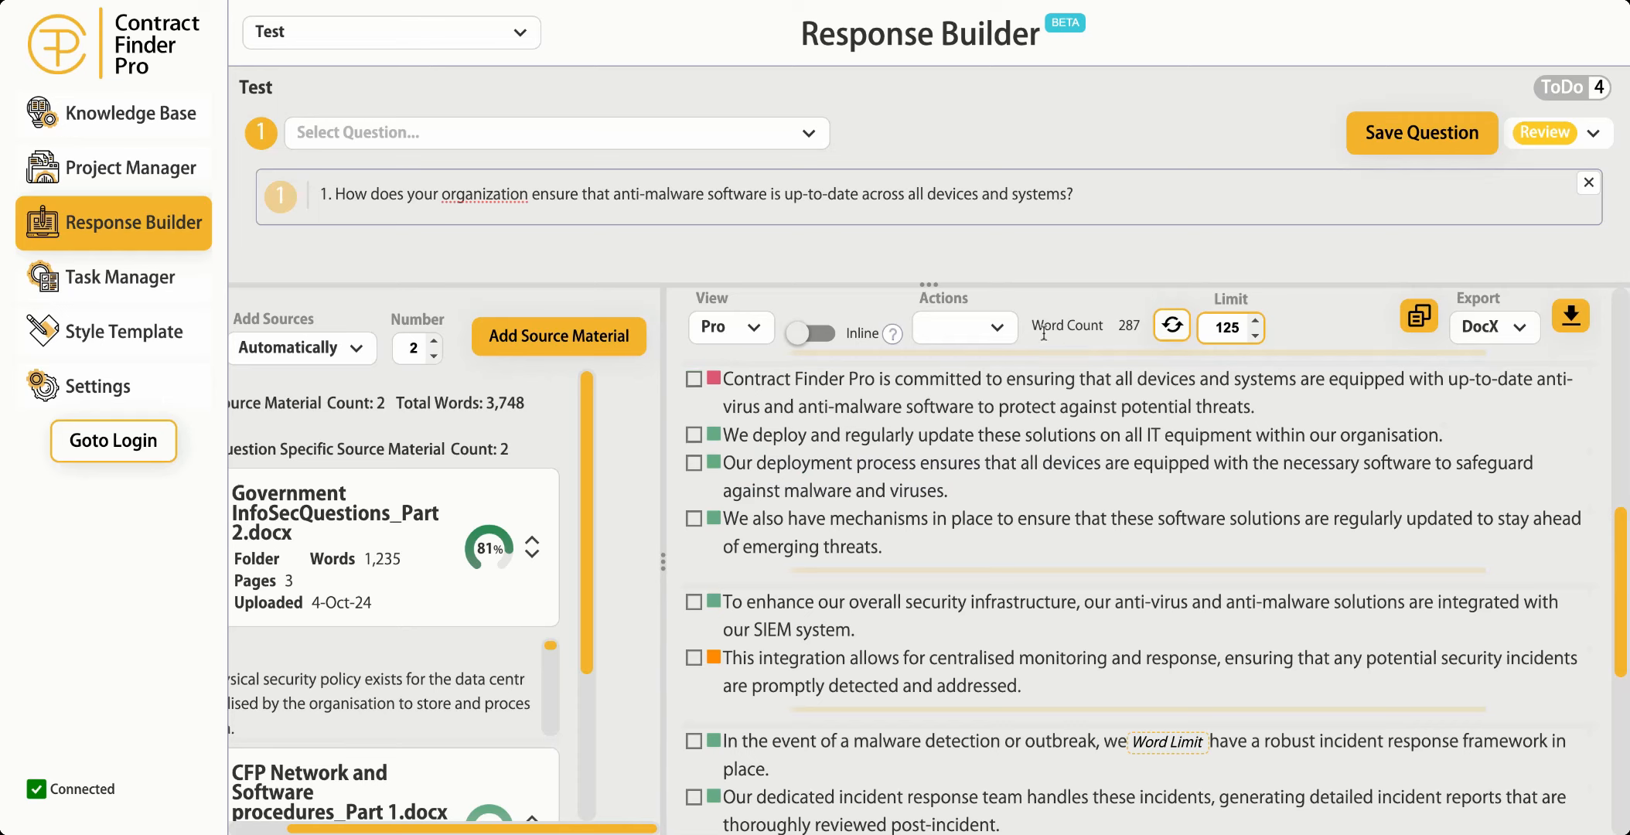
Expand the answer's sentence beginning "Our deployment process ensures that all devices are equipped"
left_click(1003, 340)
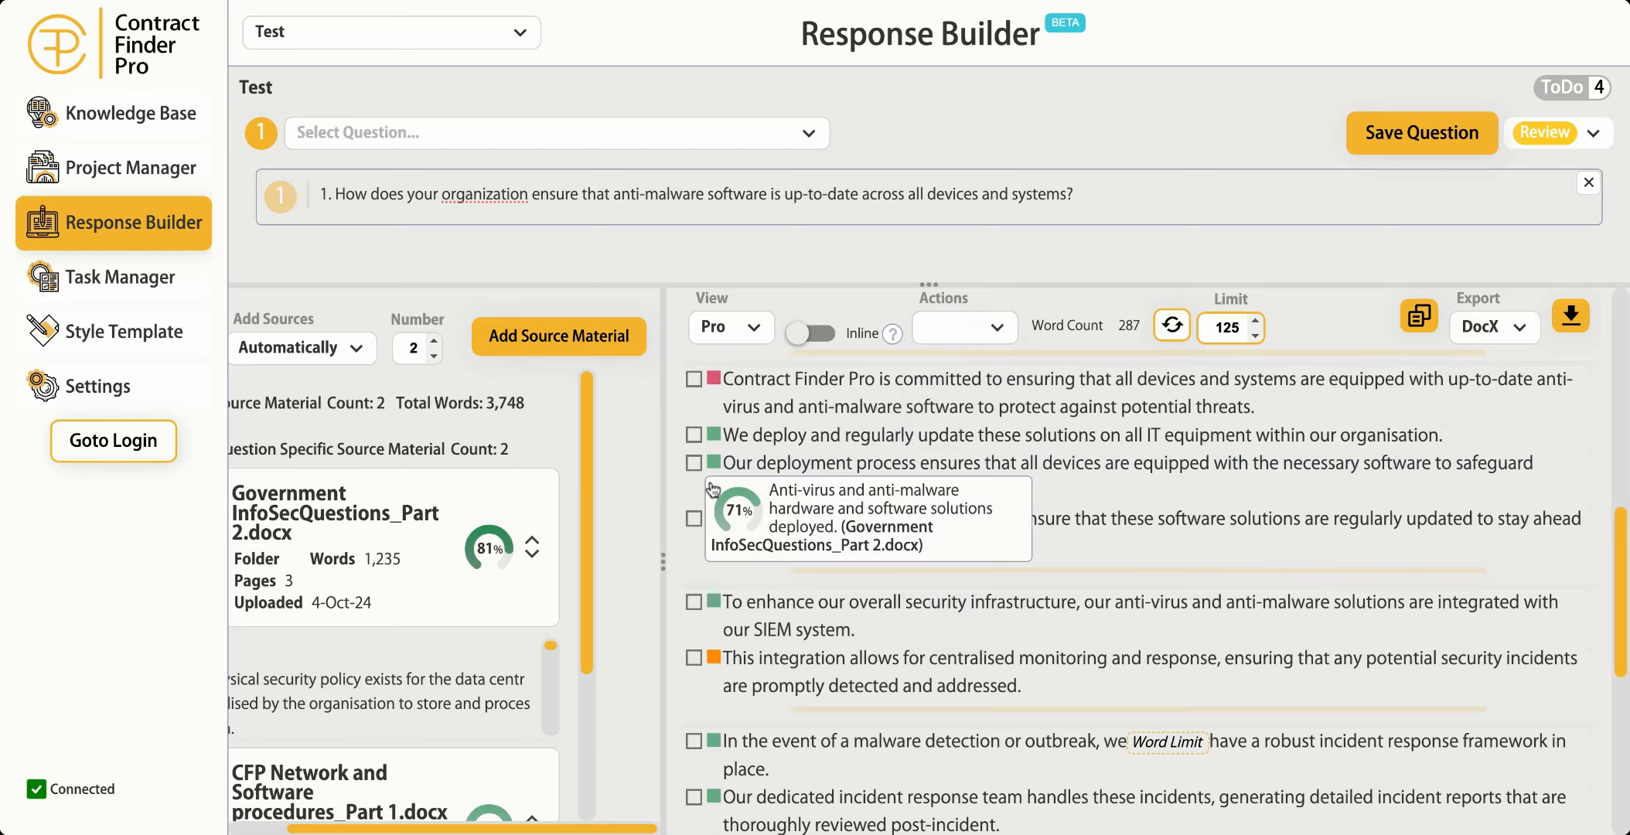
left_click(692, 462)
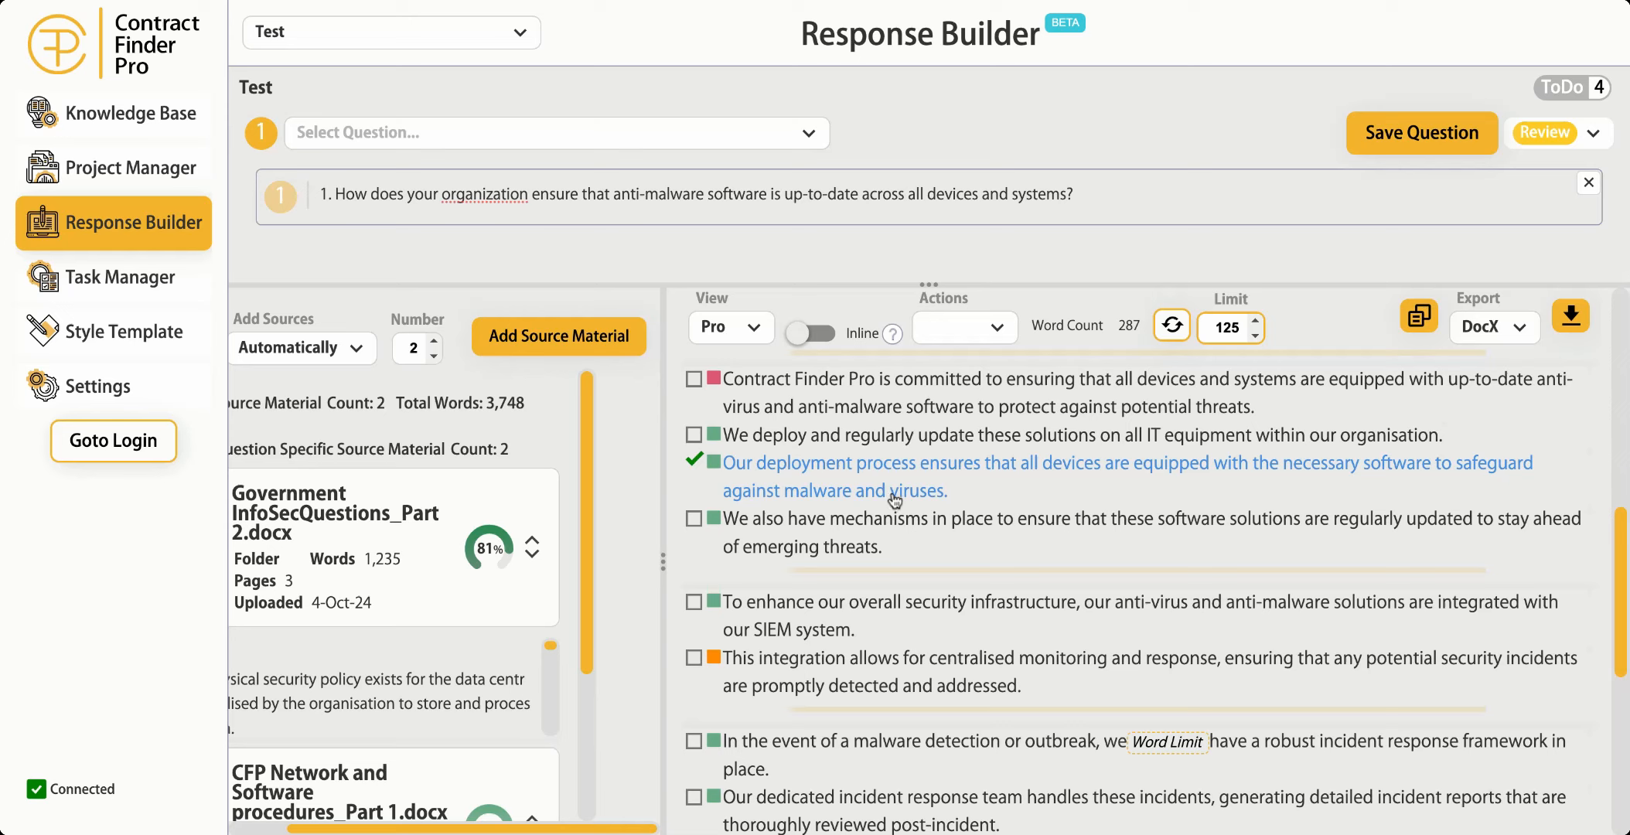
left_click(983, 331)
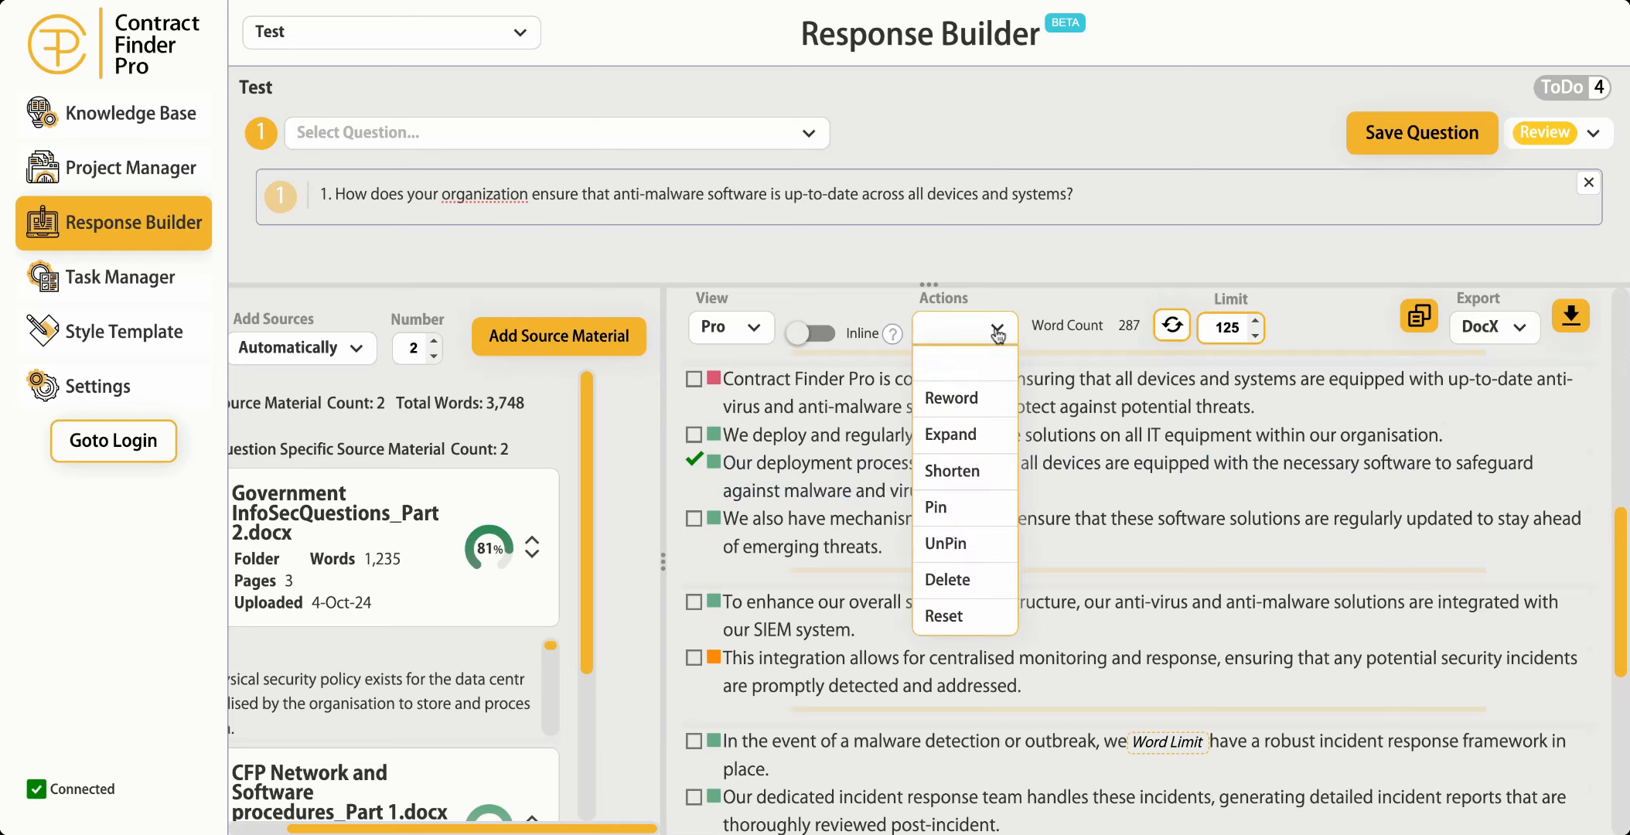
left_click(965, 437)
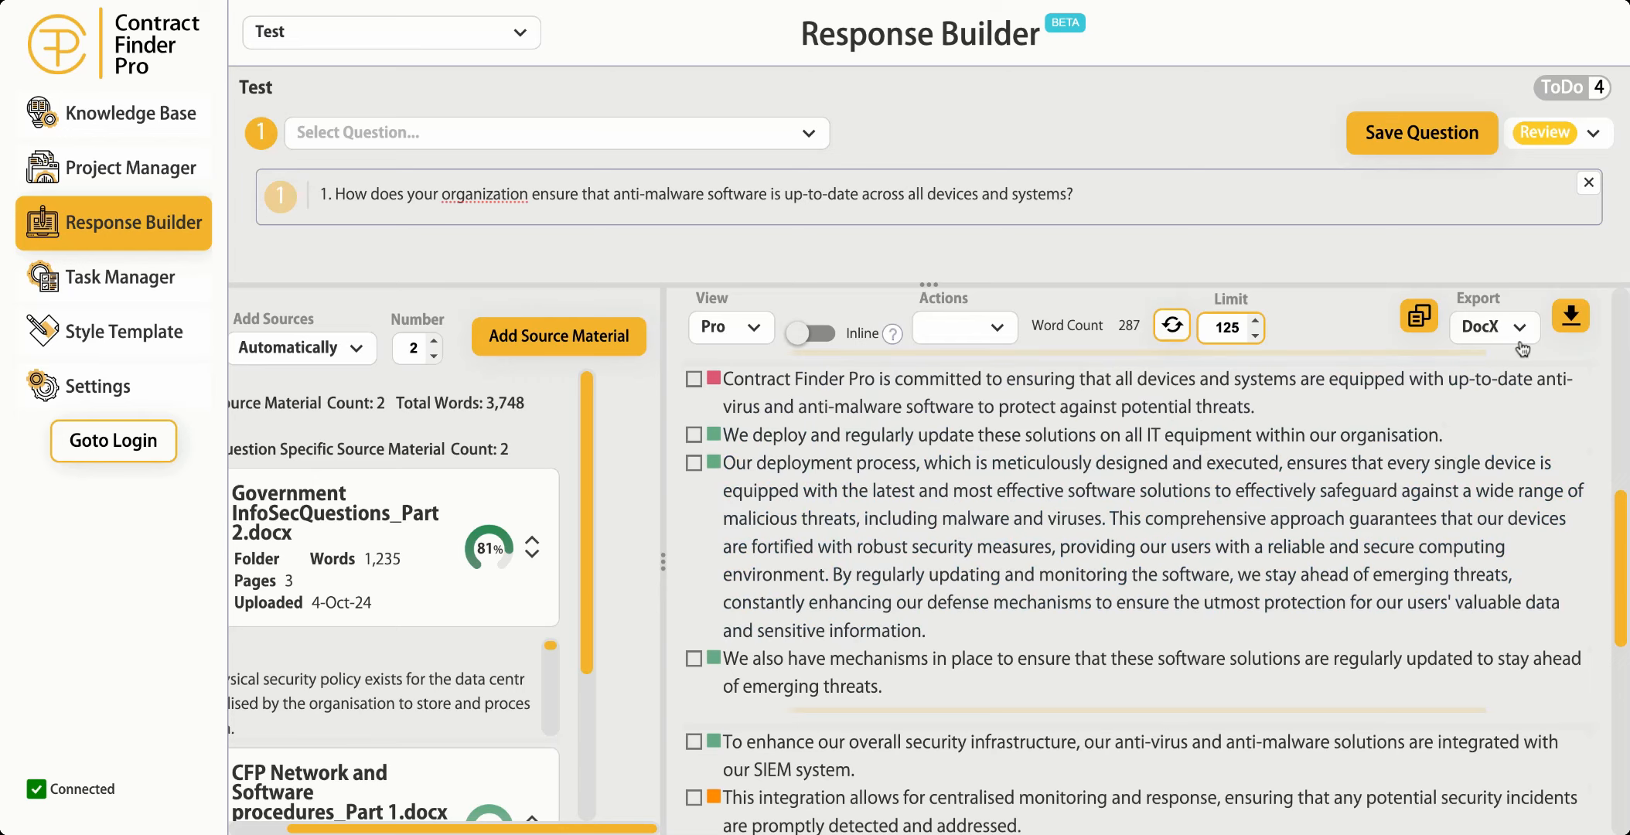
left_click(1582, 321)
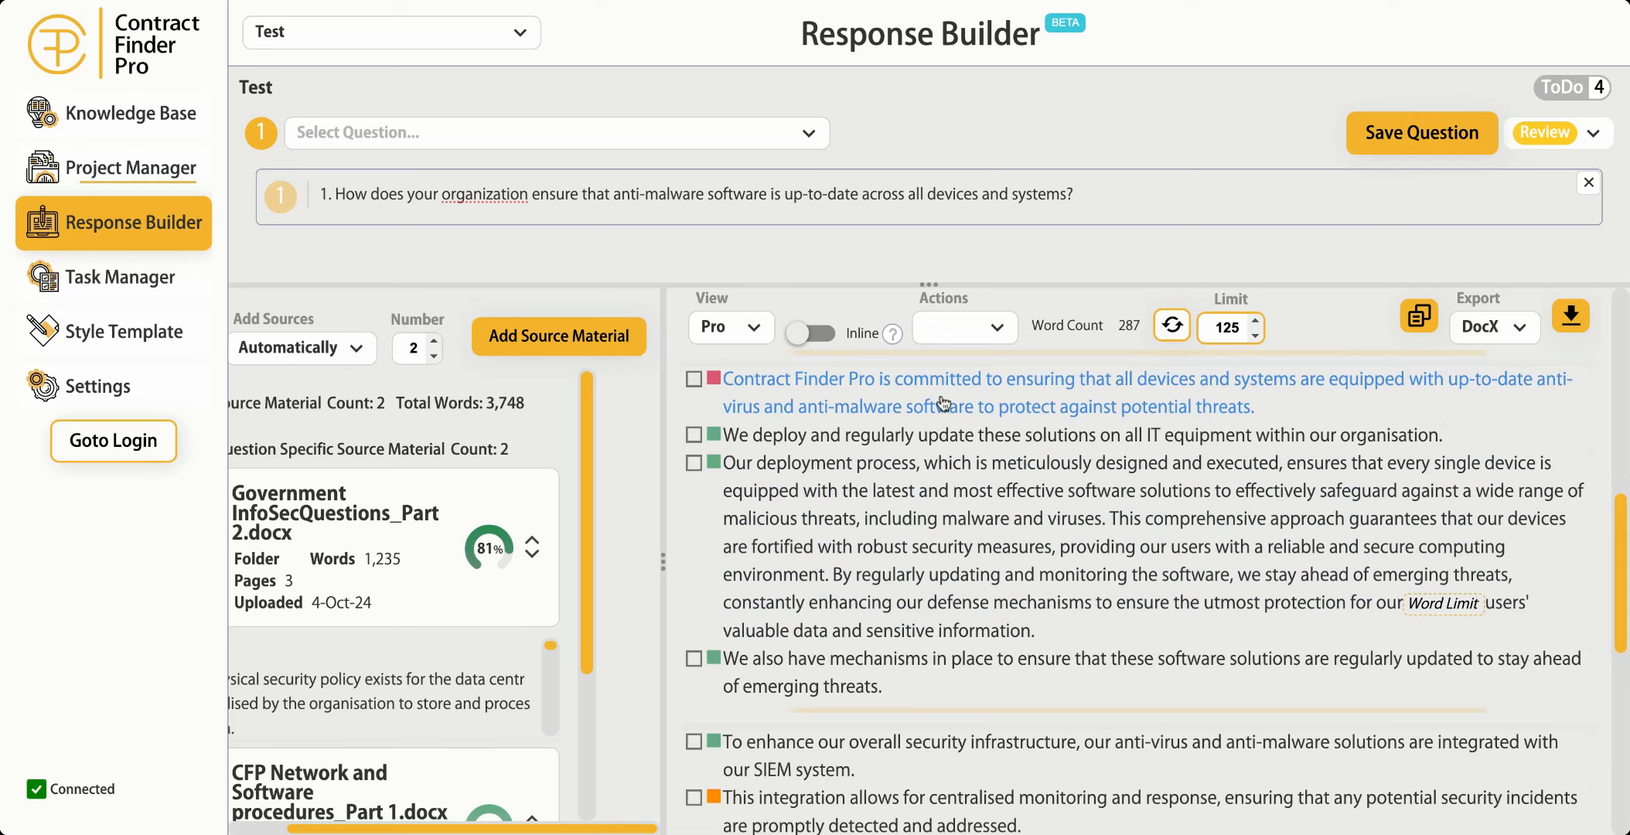
Return to the Project Manager and set the status of all four questions to Done
left_click(106, 170)
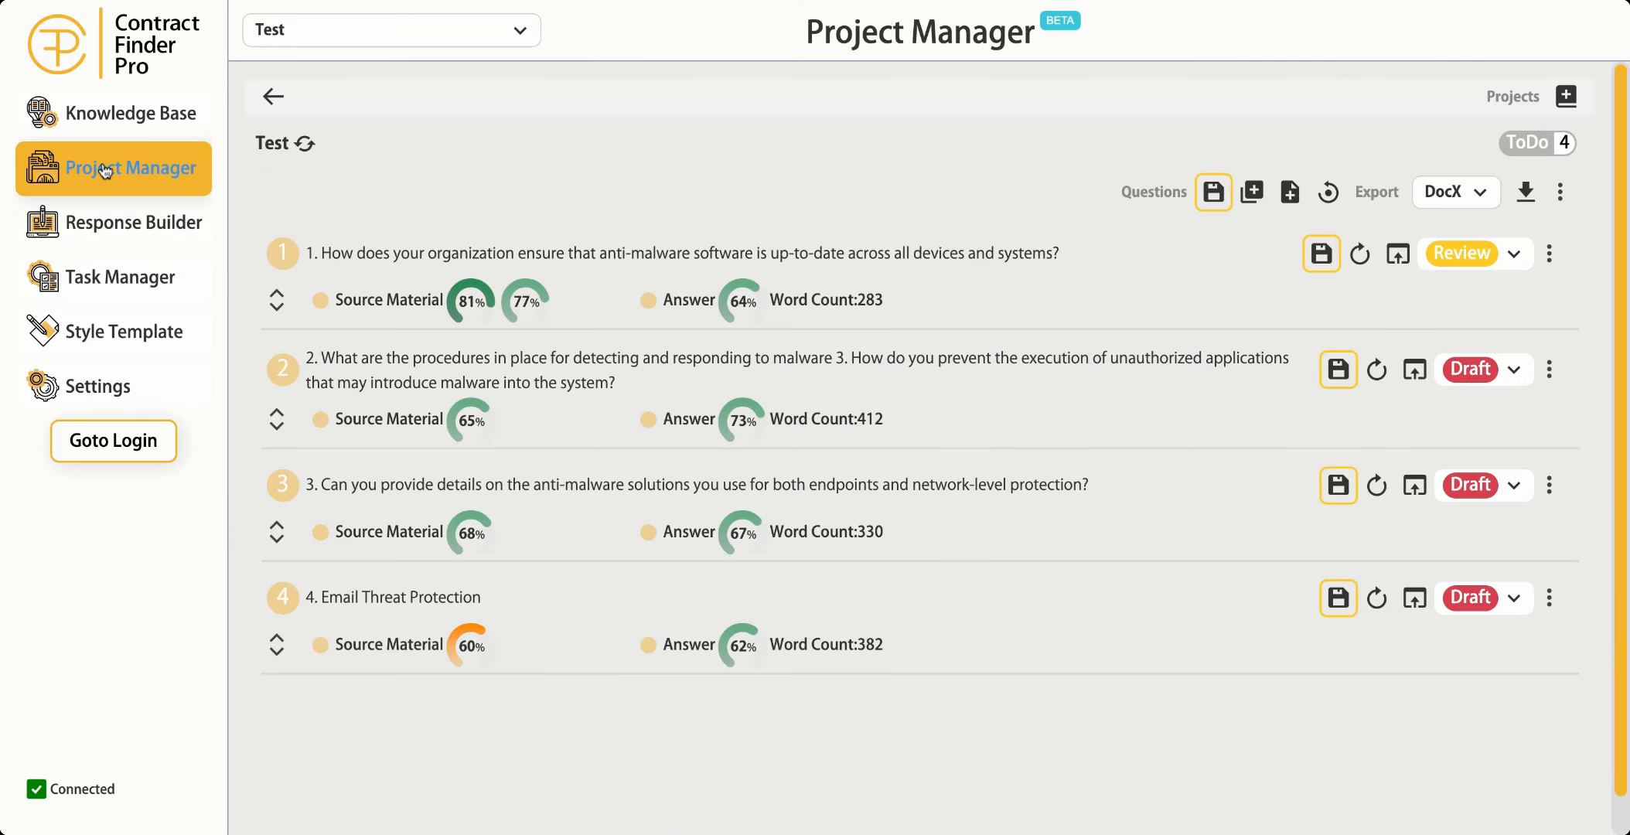
left_click(1510, 258)
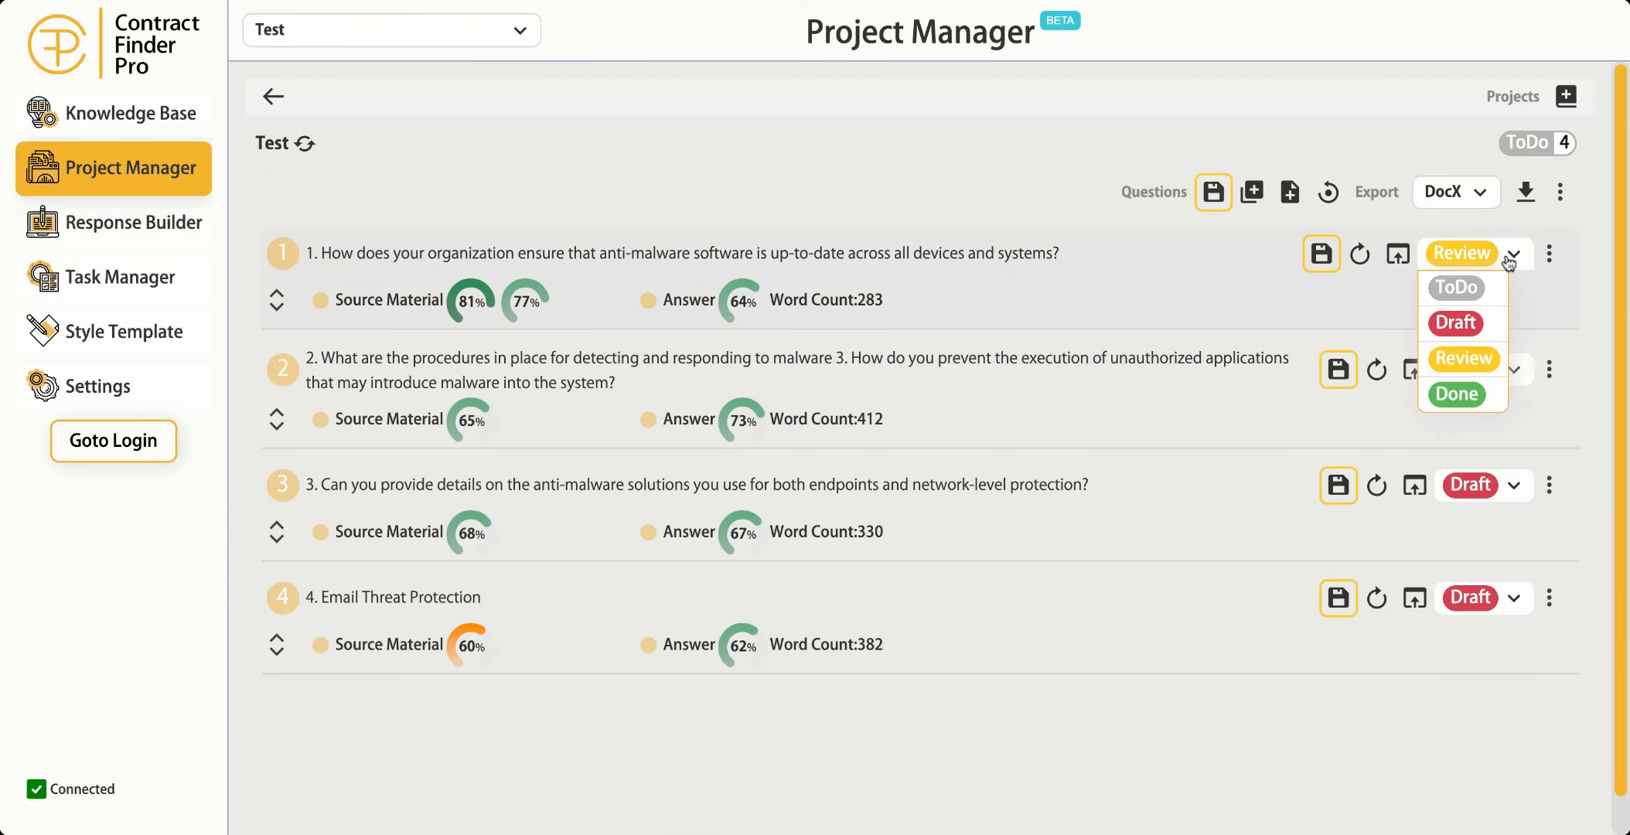
left_click(1466, 396)
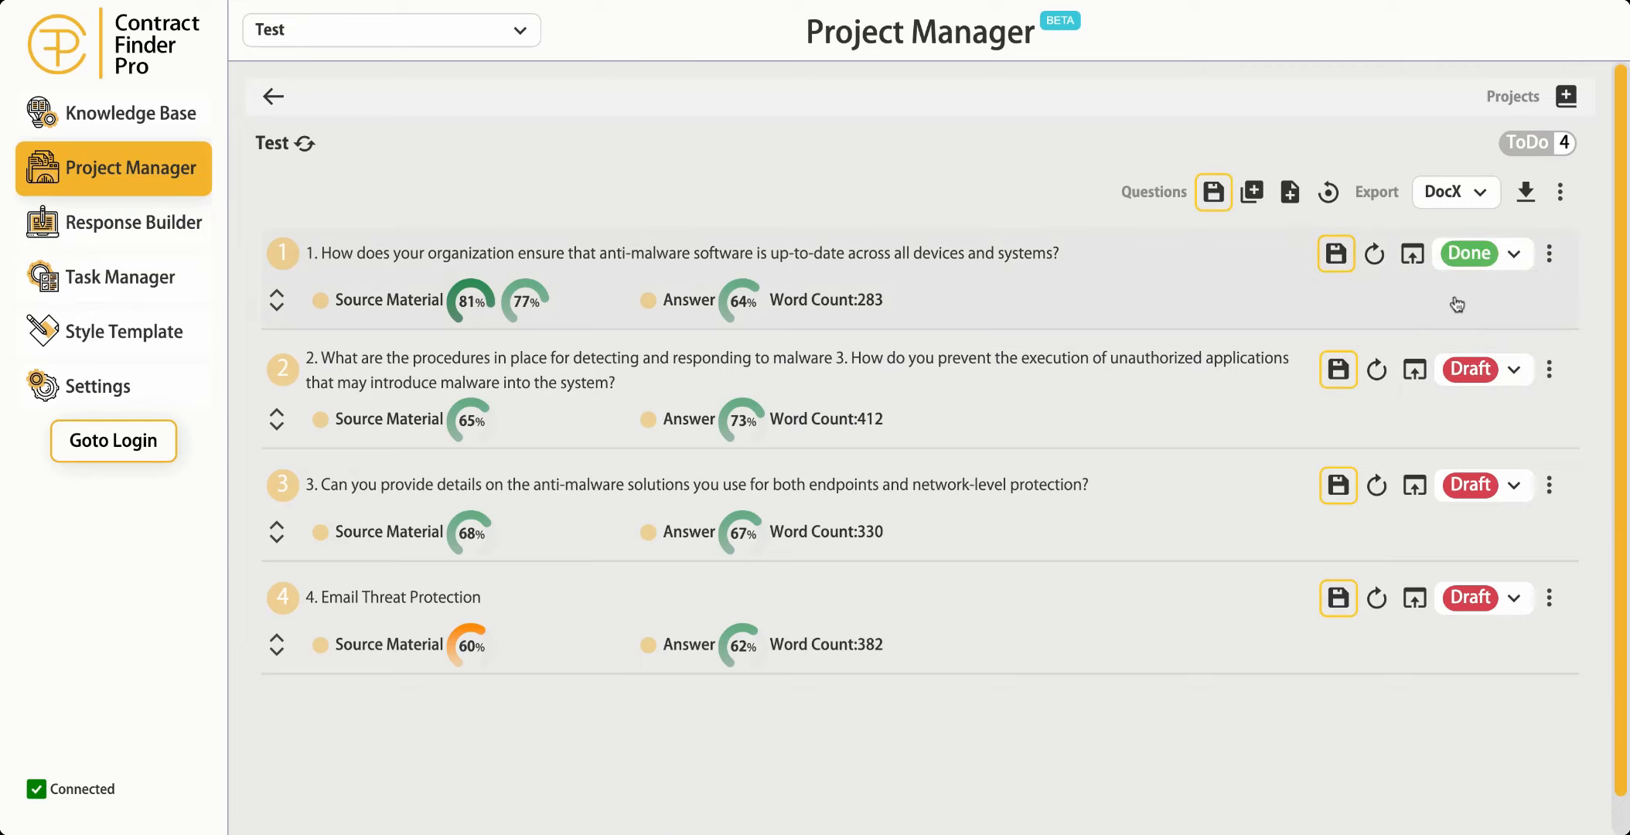
left_click(1473, 369)
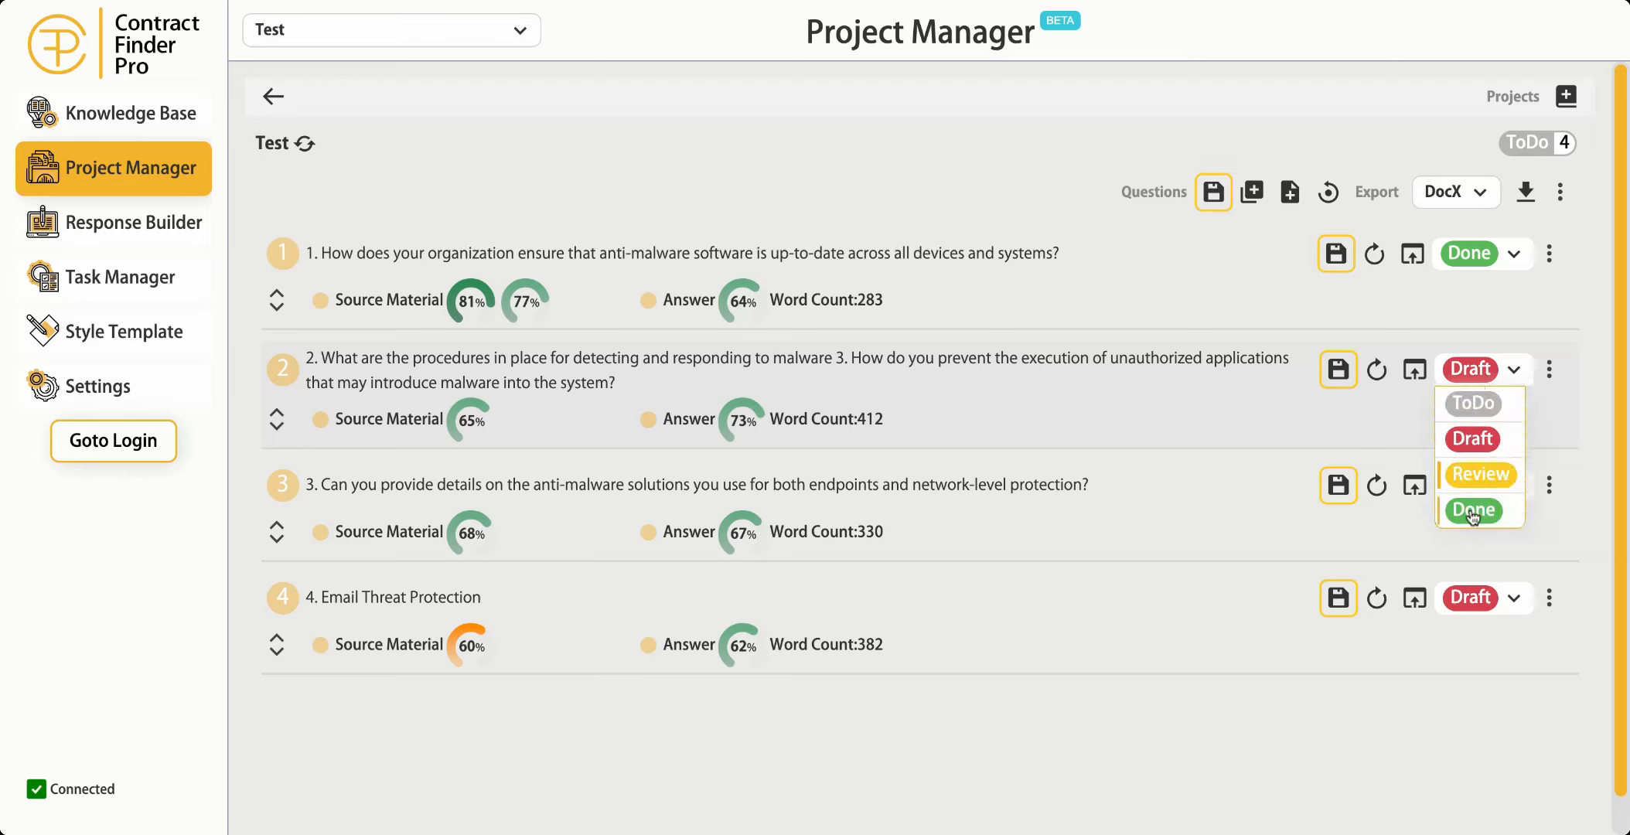
left_click(1471, 512)
left_click(1469, 500)
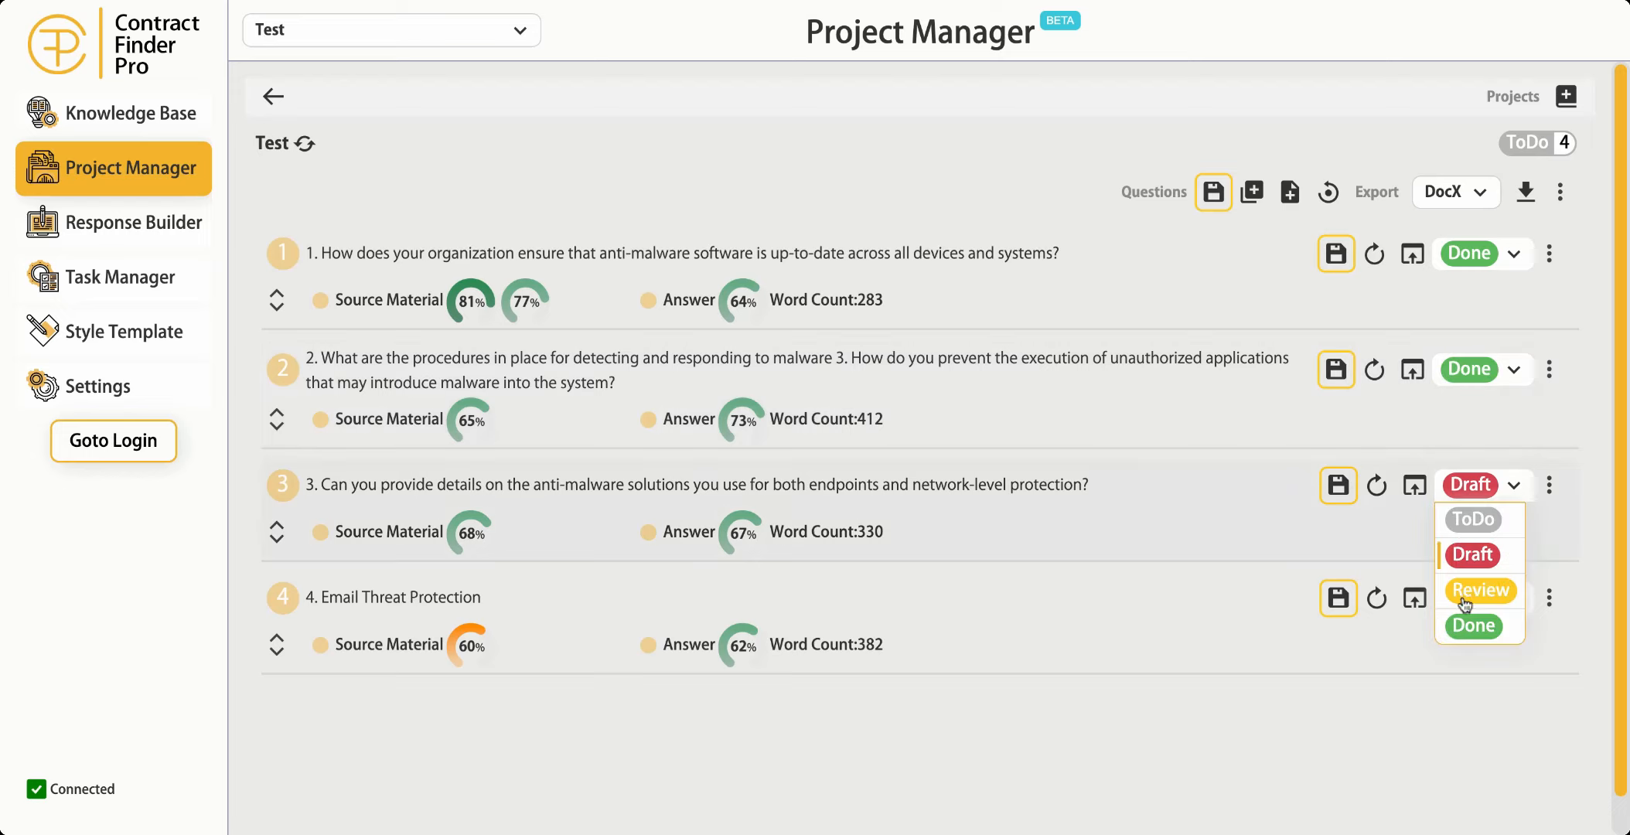
left_click(1468, 627)
left_click(1484, 608)
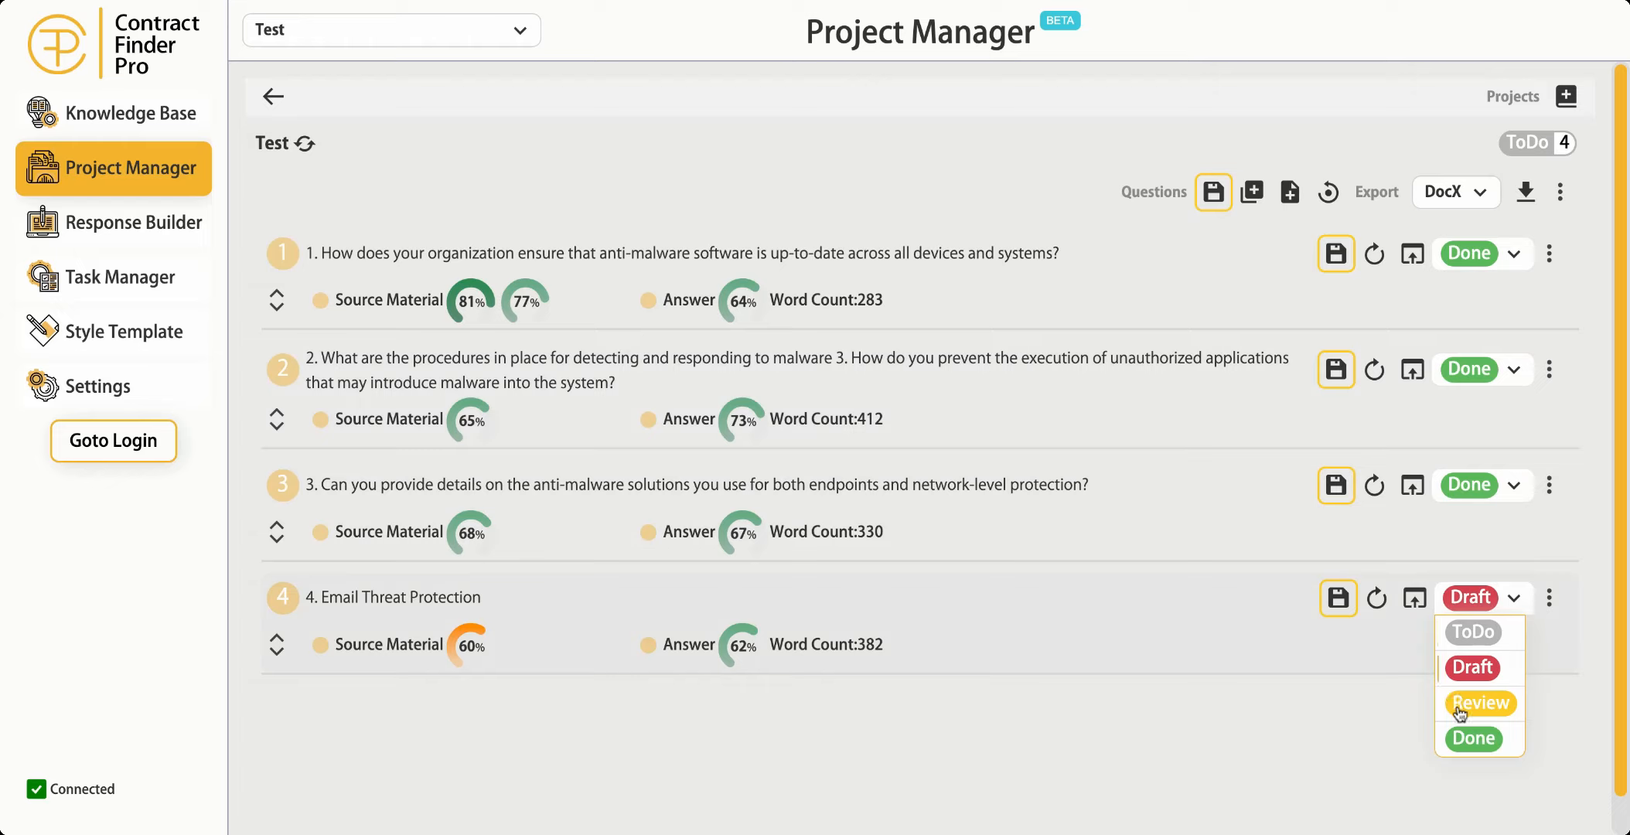
left_click(1465, 741)
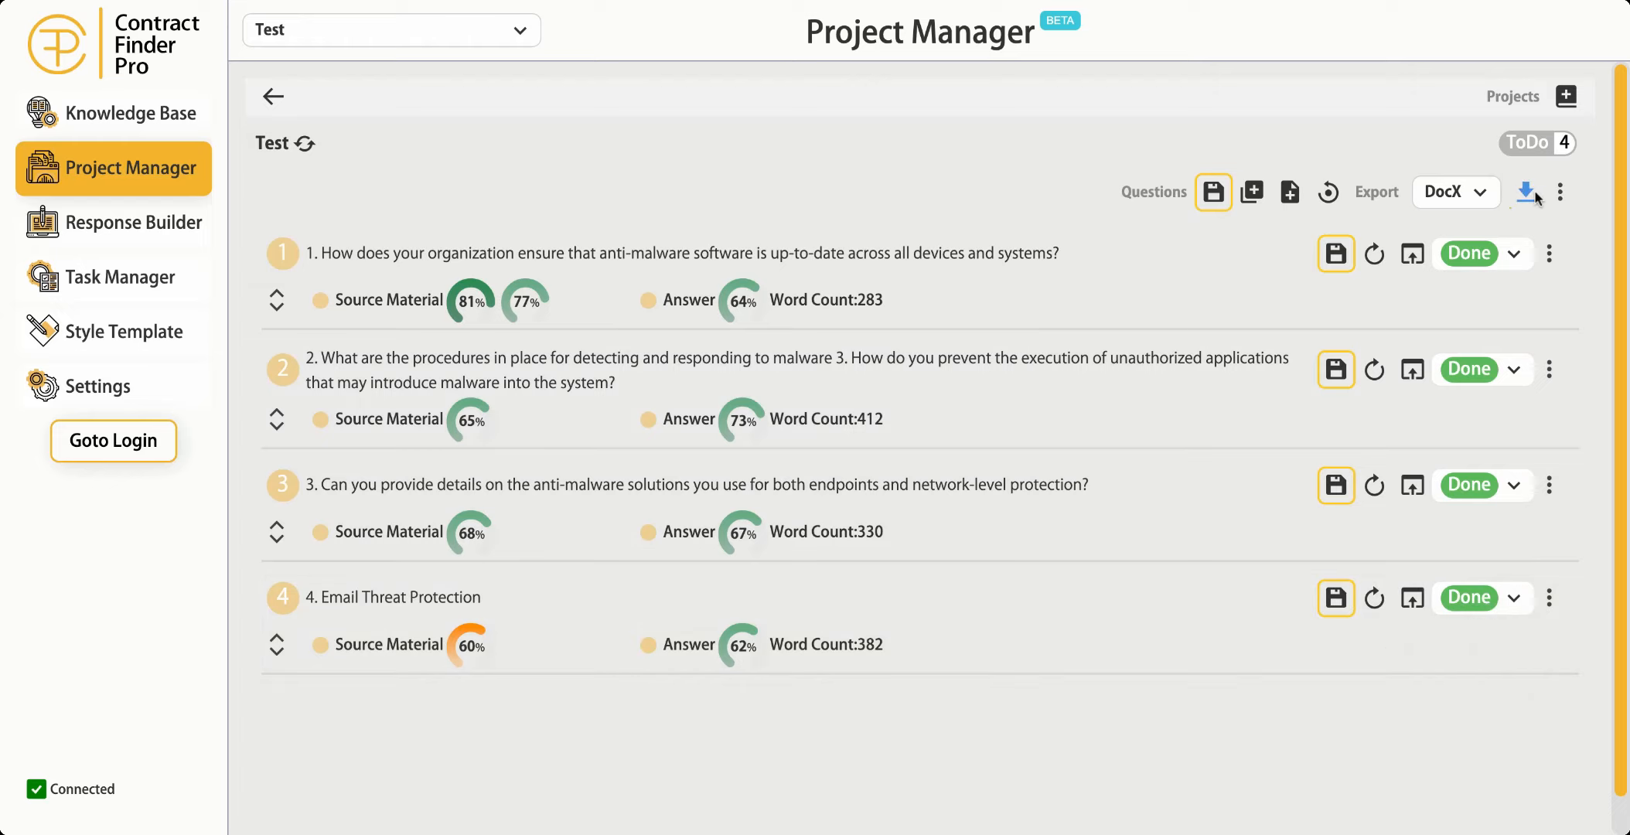
Export the Test project's questions as a DocX document
left_click(1559, 193)
left_click(1559, 195)
left_click(1462, 197)
left_click(1460, 198)
left_click(1443, 230)
left_click(1524, 197)
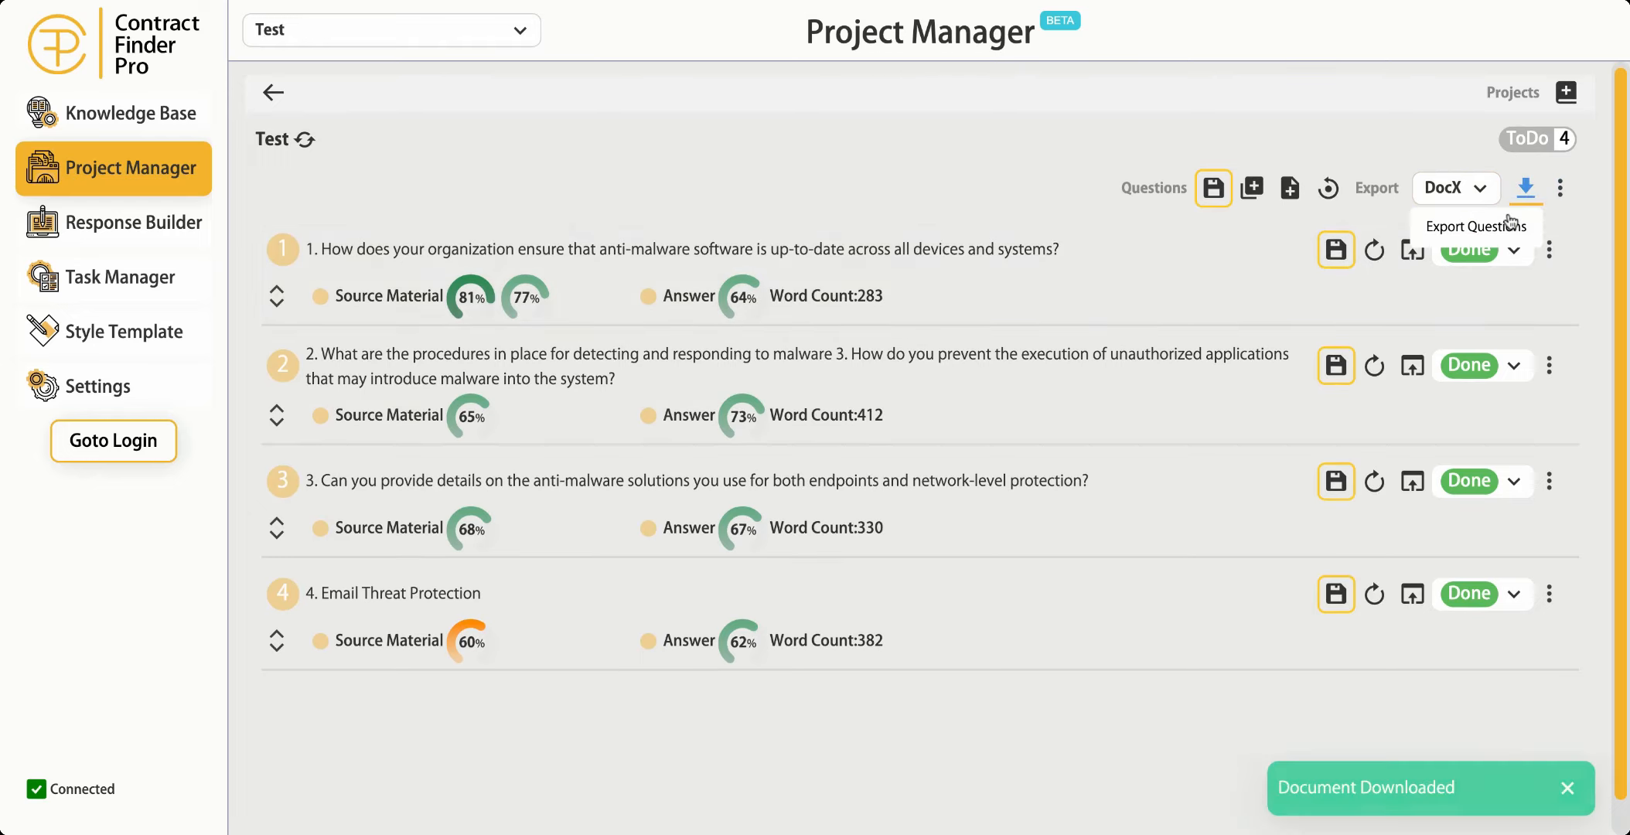